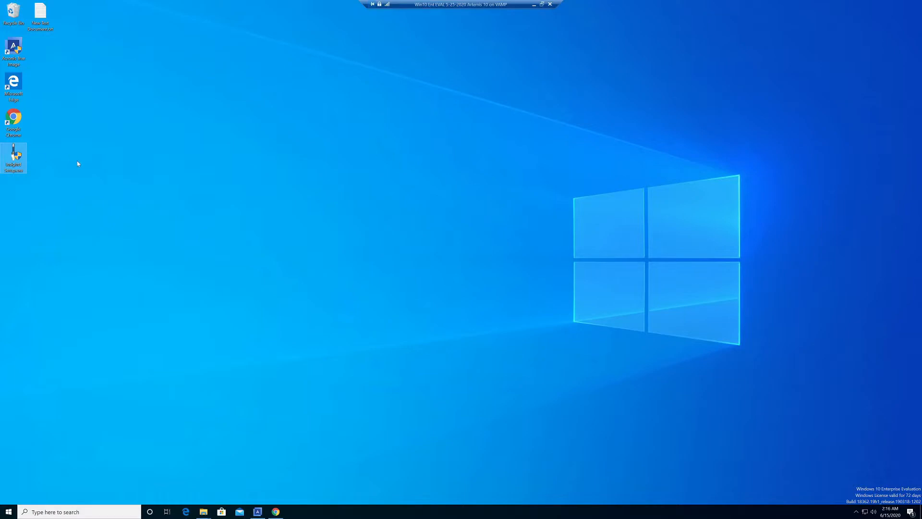
Step: Install Insight 4.0 from the desktop setup file with administrator permission and the offered settings, and launch it on finishing
left_click(14, 46)
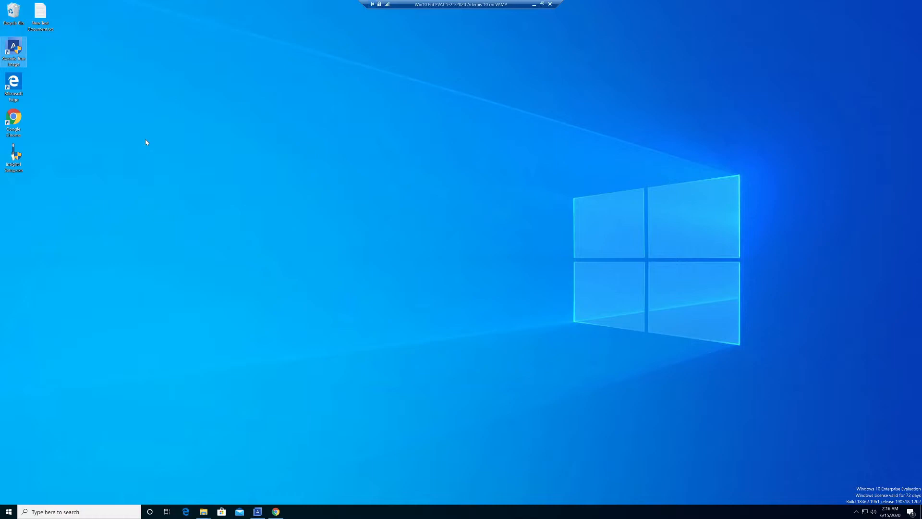
left_click(20, 161)
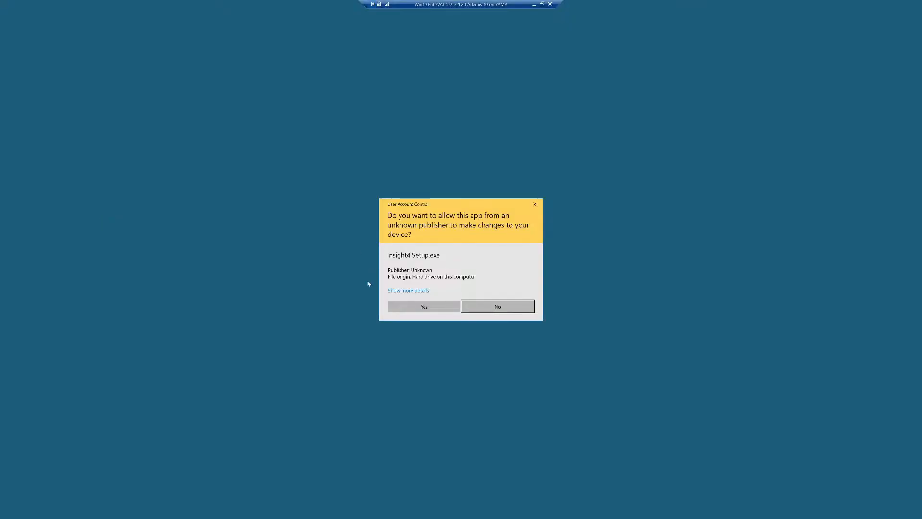
left_click(441, 309)
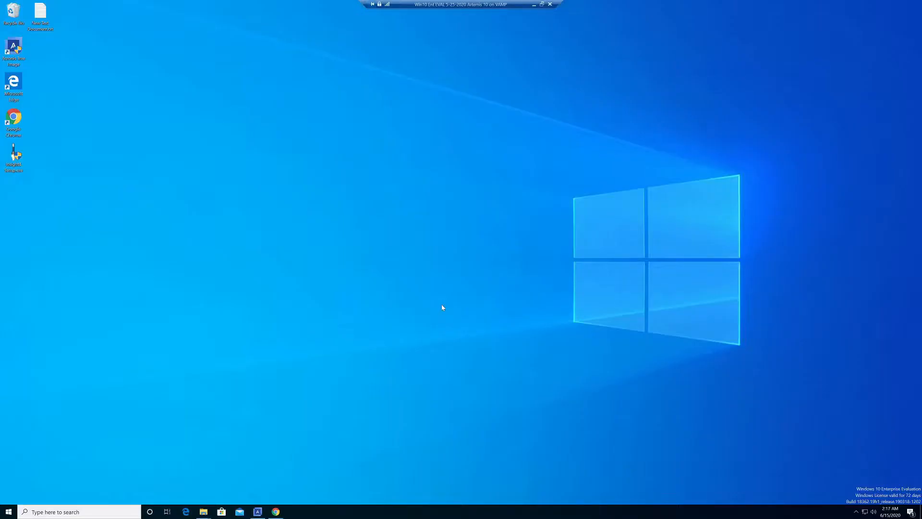
left_click(514, 315)
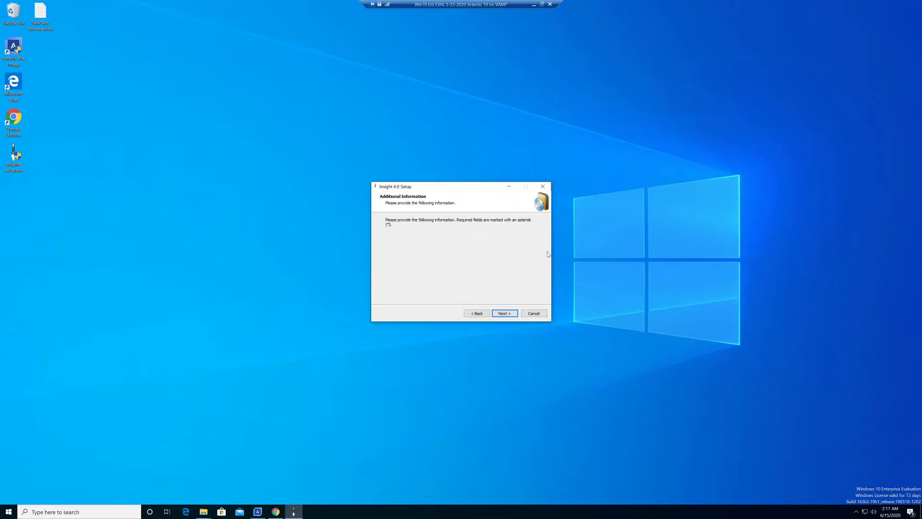
left_click(504, 314)
left_click(506, 315)
left_click(506, 316)
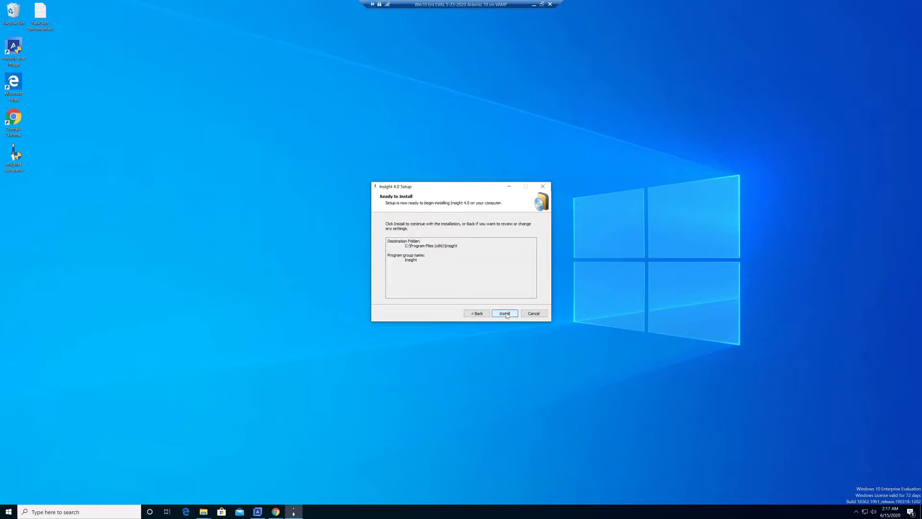
left_click(505, 314)
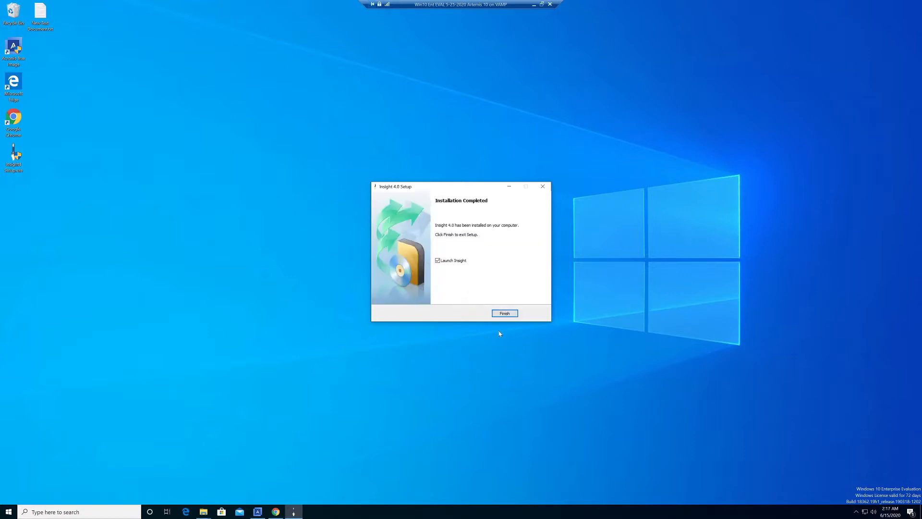
left_click(503, 315)
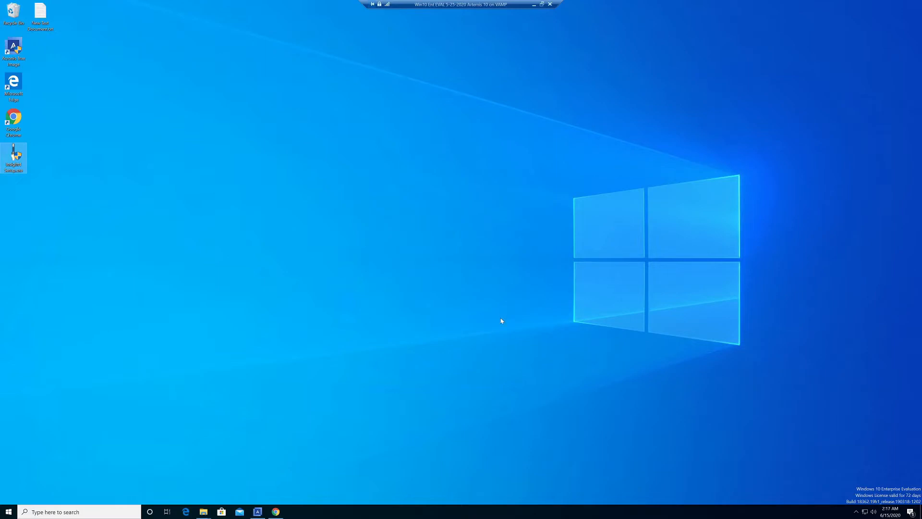
Step: Connect Insight with the account user e-mail and password, and register the ARTEMIS-10 machine
left_click_drag(191, 124, 457, 115)
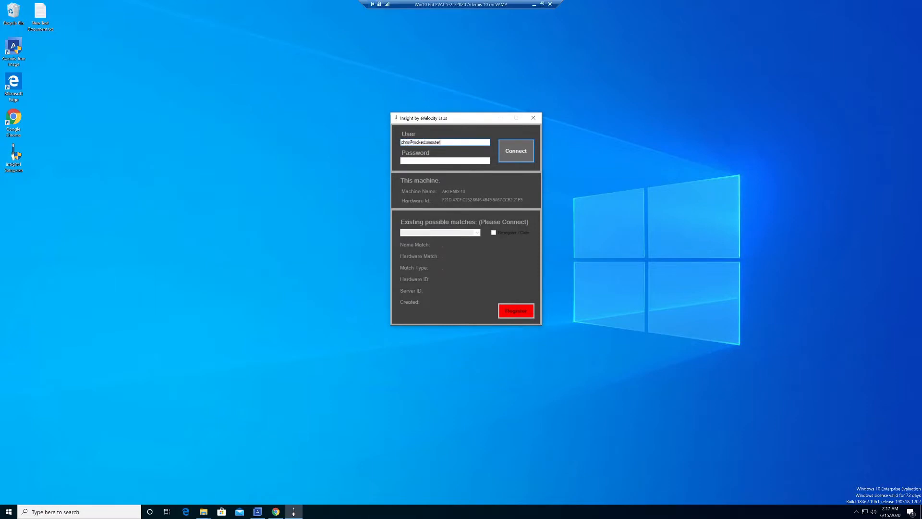
key("Tab")
left_click(516, 151)
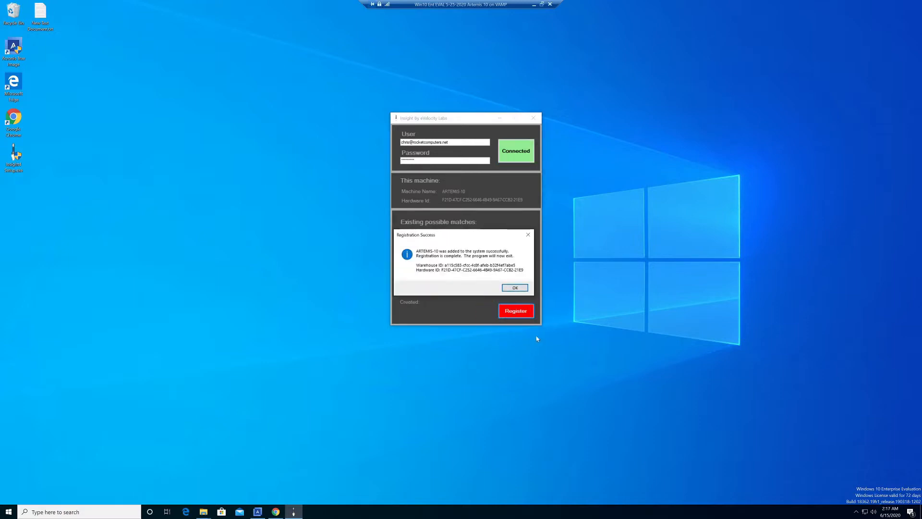
left_click(514, 288)
Step: Switch to Chrome, refresh the warehouse servers list, copy the server name ARTEMIS-10, and return to the managed servers list
left_click(283, 513)
left_click(30, 20)
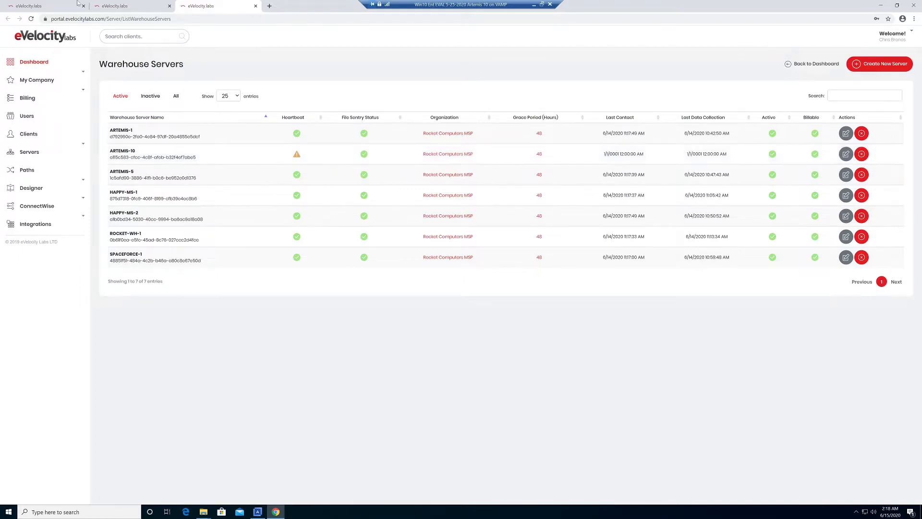
left_click(117, 5)
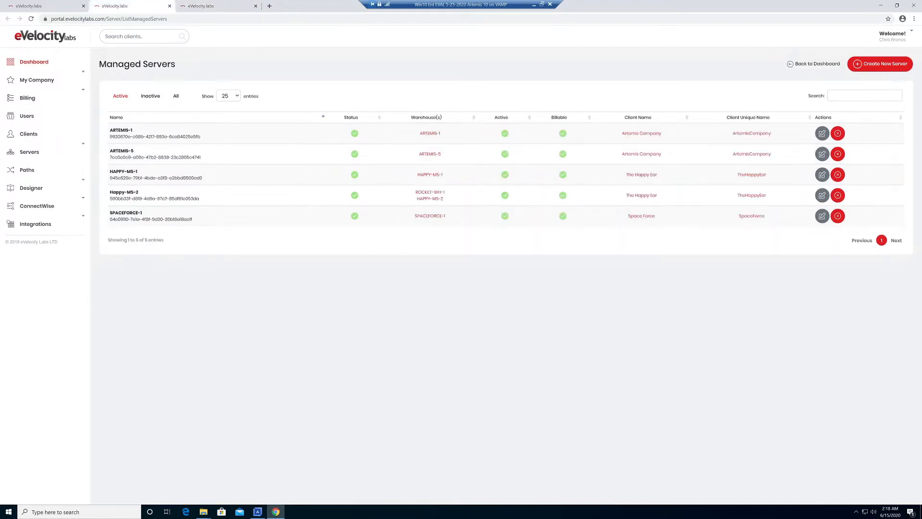
left_click(204, 5)
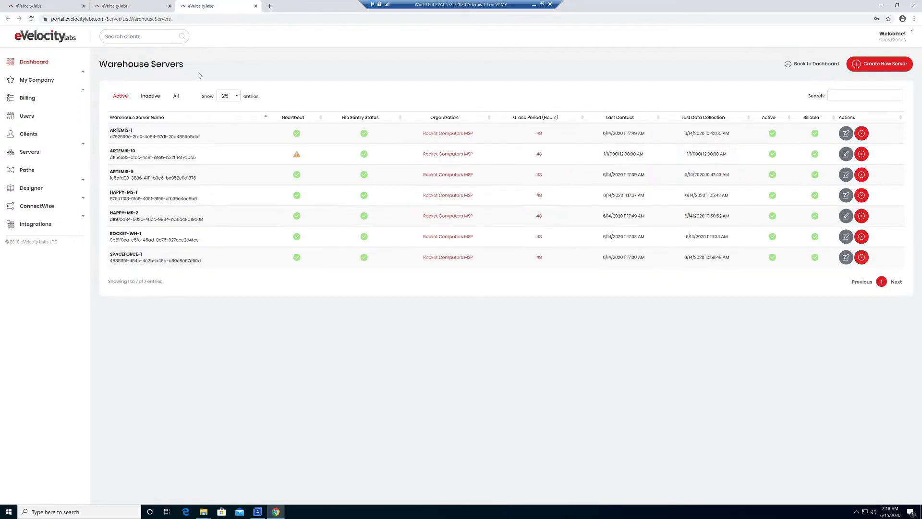
left_click_drag(135, 152, 116, 151)
right_click(116, 150)
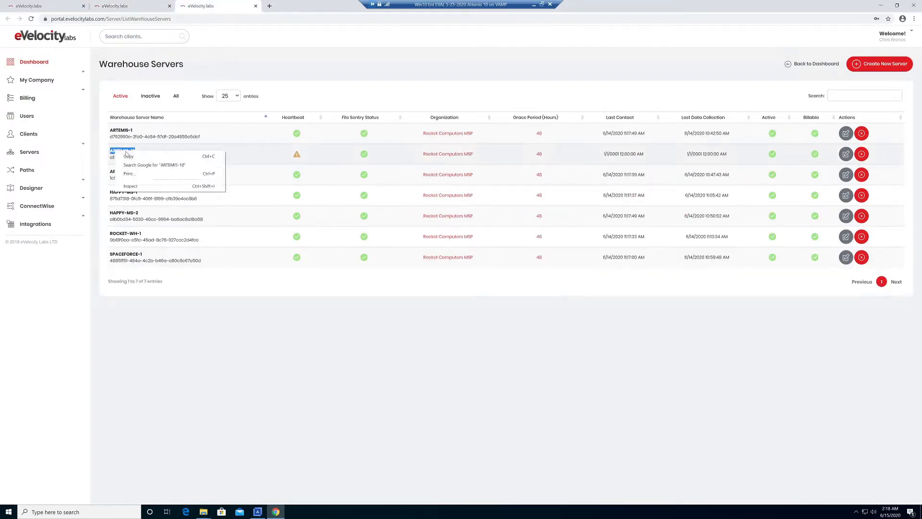
left_click(132, 156)
left_click(126, 6)
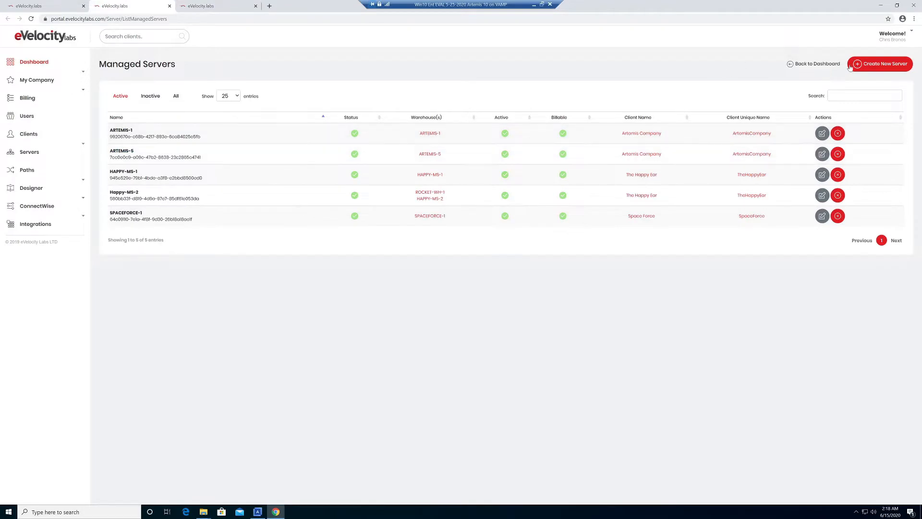
left_click(867, 69)
left_click(423, 112)
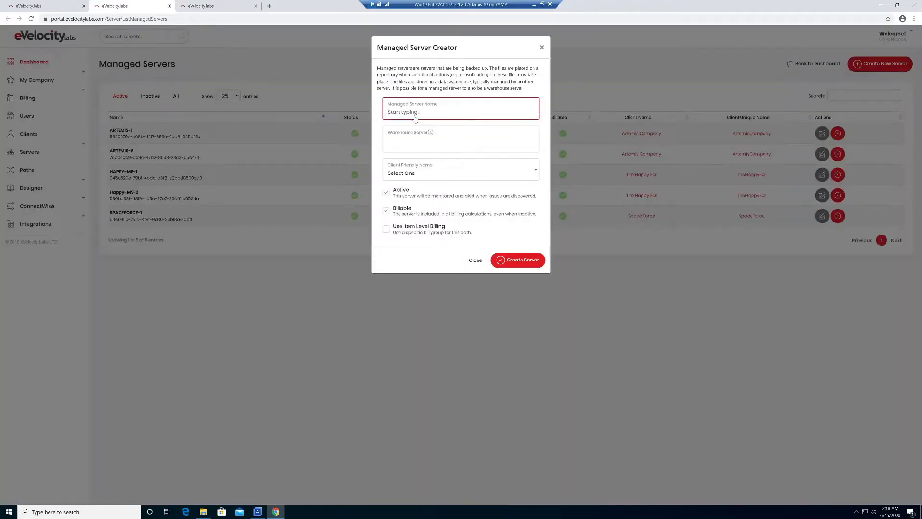
right_click(413, 115)
left_click(424, 172)
left_click(429, 136)
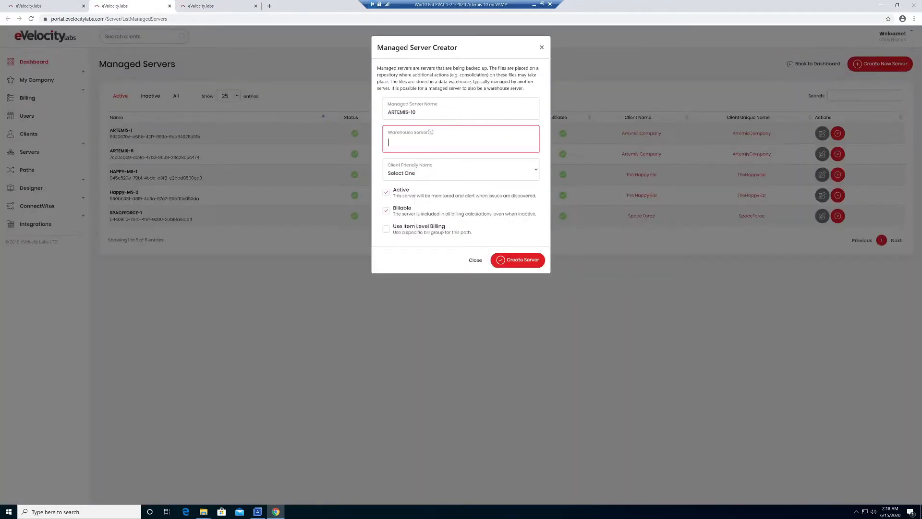
left_click(478, 272)
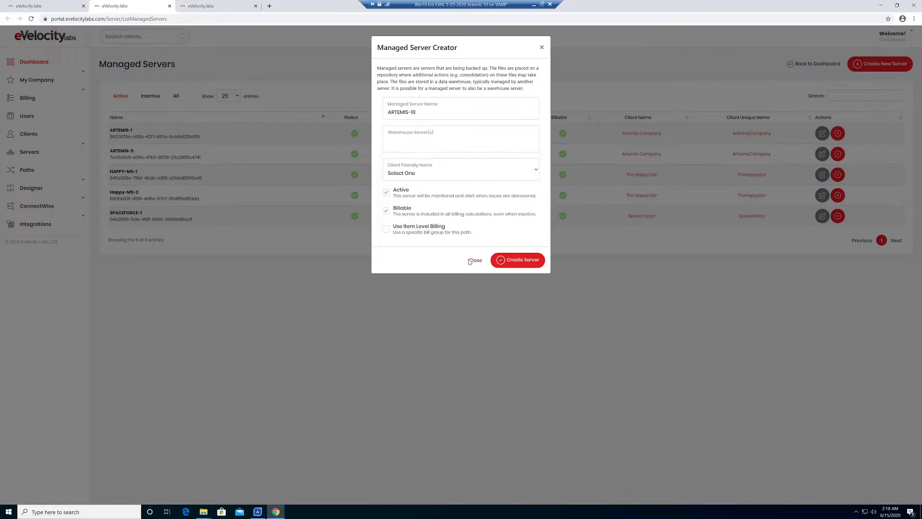
left_click(475, 260)
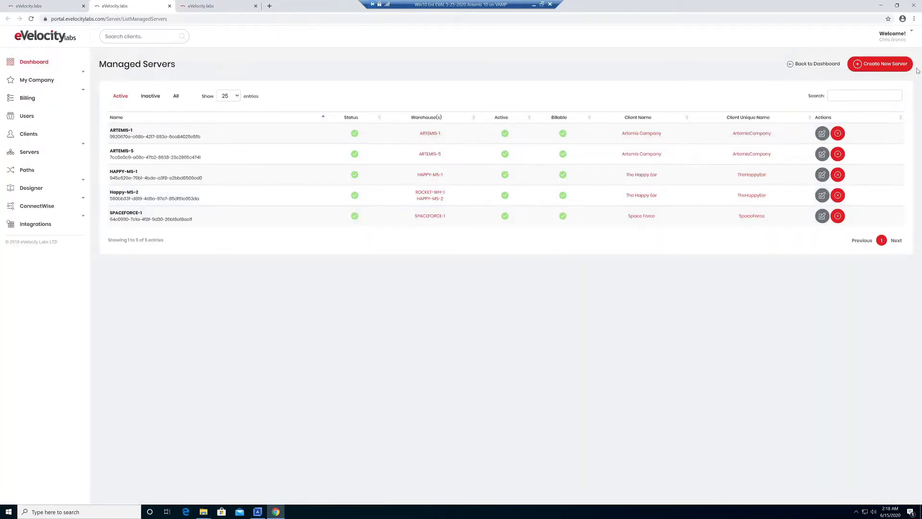
Step: Create a managed server named ARTEMIS-10 with warehouse server ARTEMIS-10 and client Artemis Company
left_click(878, 69)
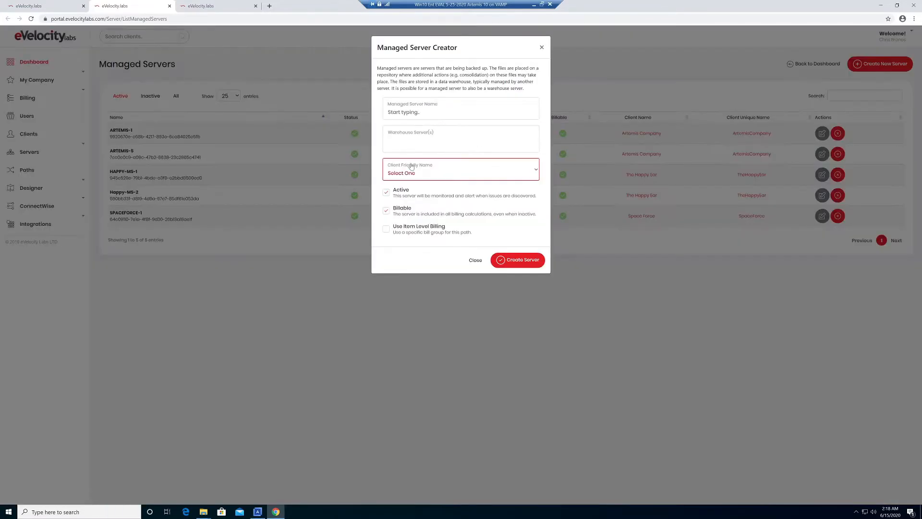
right_click(418, 113)
left_click(428, 171)
left_click(423, 143)
left_click(404, 168)
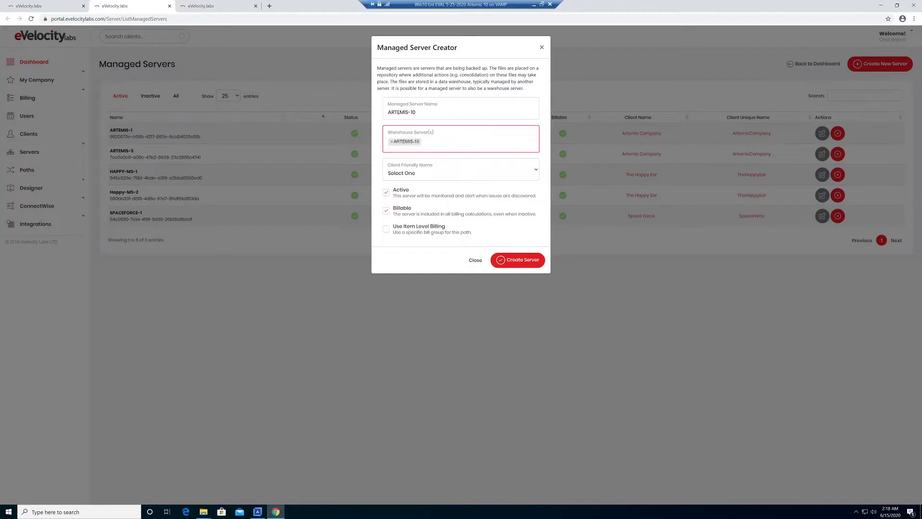
left_click(417, 177)
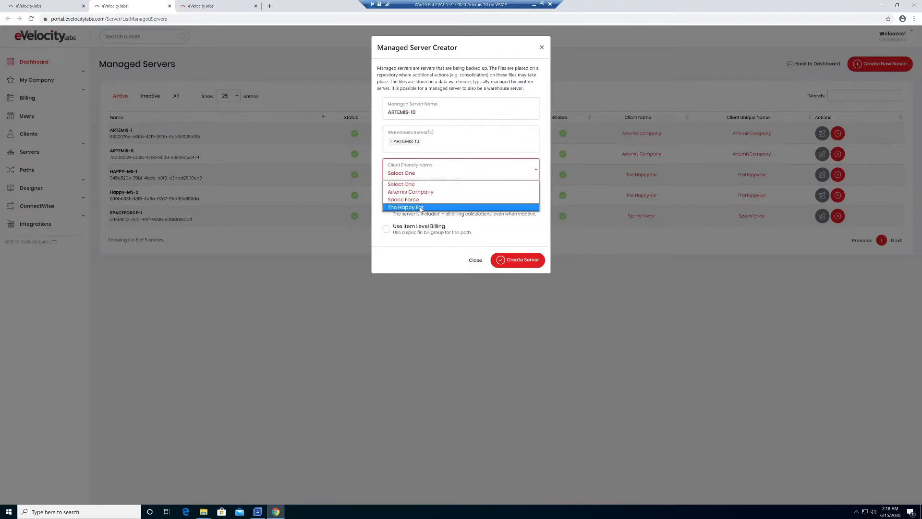
left_click(411, 191)
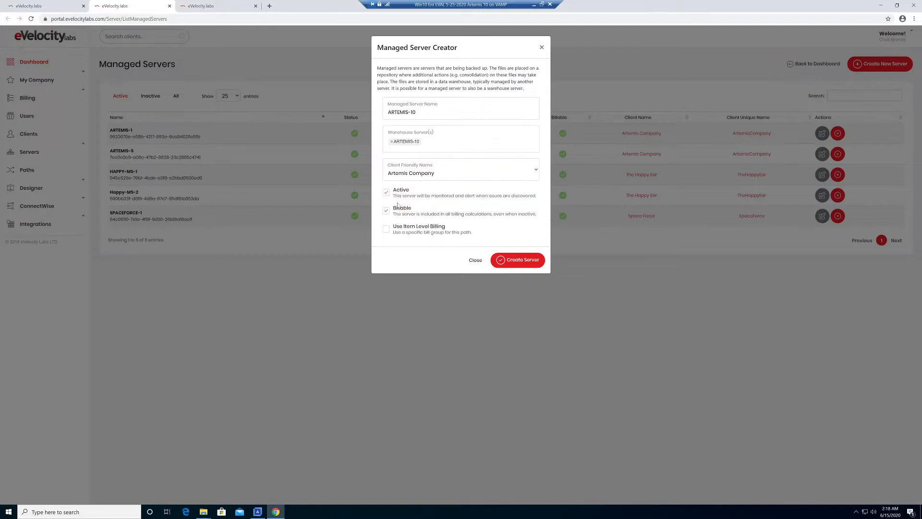
left_click(519, 265)
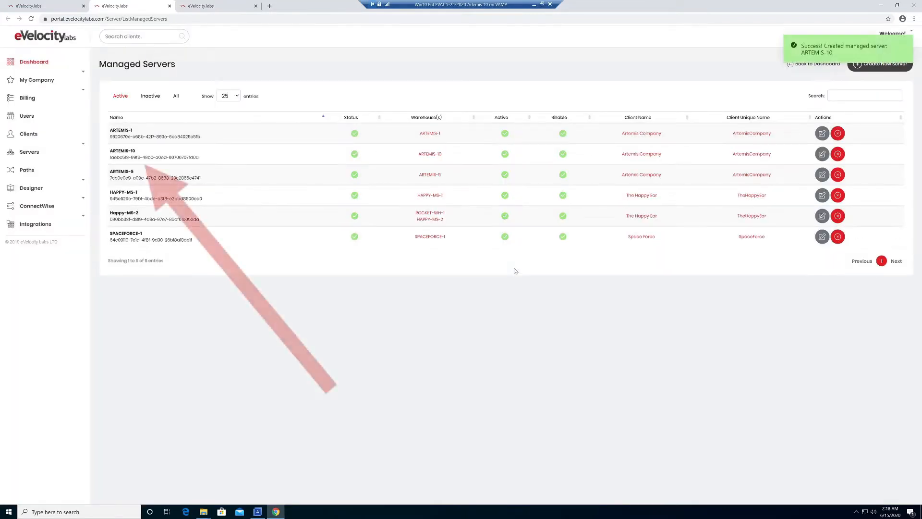
Step: Close both server list pages, open the Designer's Extensions and Programs lists in separate tabs, and close Programs after viewing it
left_click(169, 6)
left_click(169, 5)
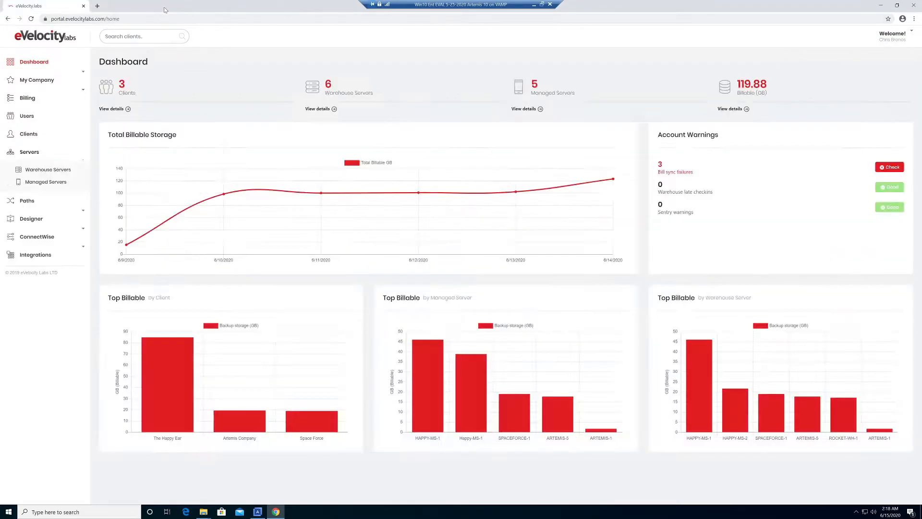
left_click(46, 225)
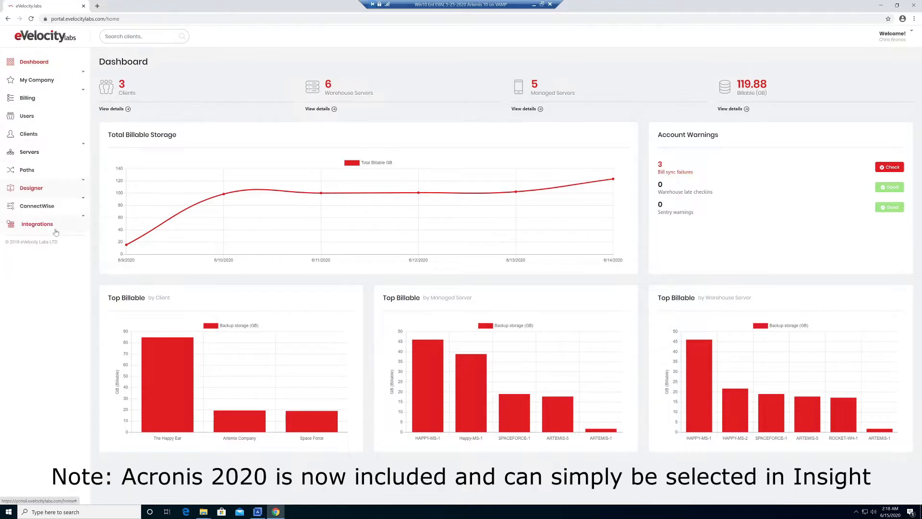
right_click(44, 210)
left_click(58, 215)
right_click(39, 219)
left_click(54, 225)
left_click(212, 7)
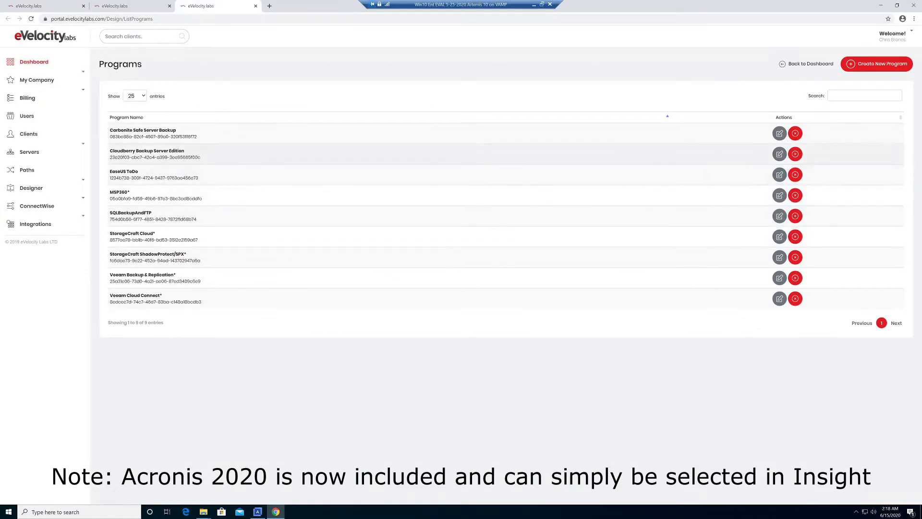
left_click(255, 6)
Step: Shrink the browser to a floating window and place the C Vol Incrementals folder from File Explorer beside it
left_click_drag(350, 5, 587, 30)
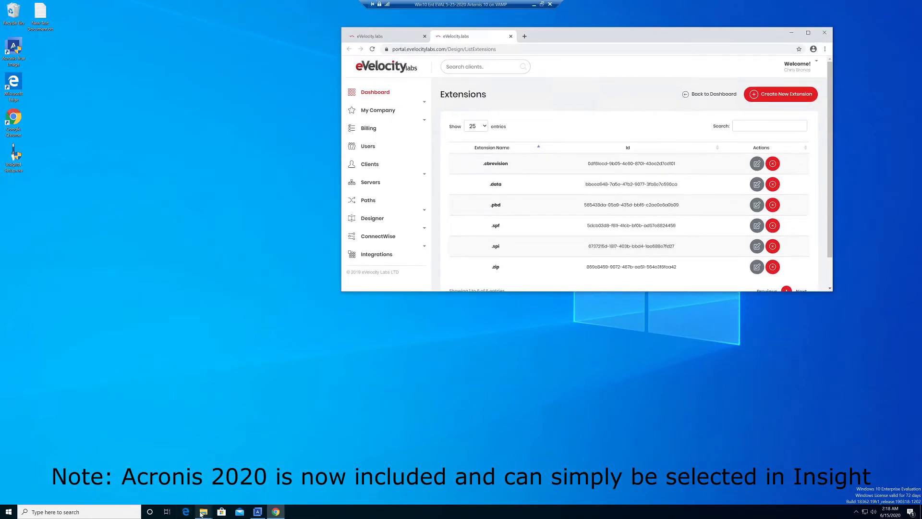
mouse_move(204, 511)
left_click(164, 478)
left_click_drag(502, 81, 186, 46)
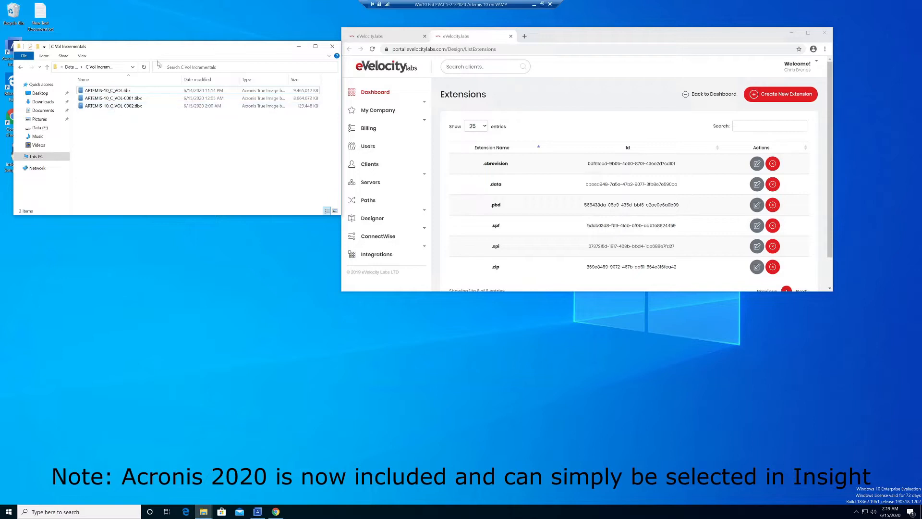
left_click_drag(166, 47, 191, 49)
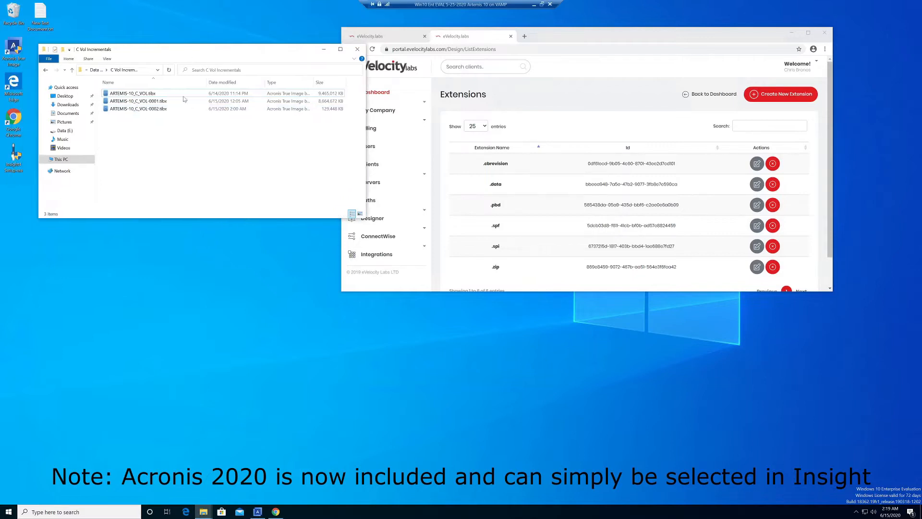
Step: Examine the names and file extension of the ARTEMIS-10_C_VOL incremental backup files
left_click(134, 110)
key("Up")
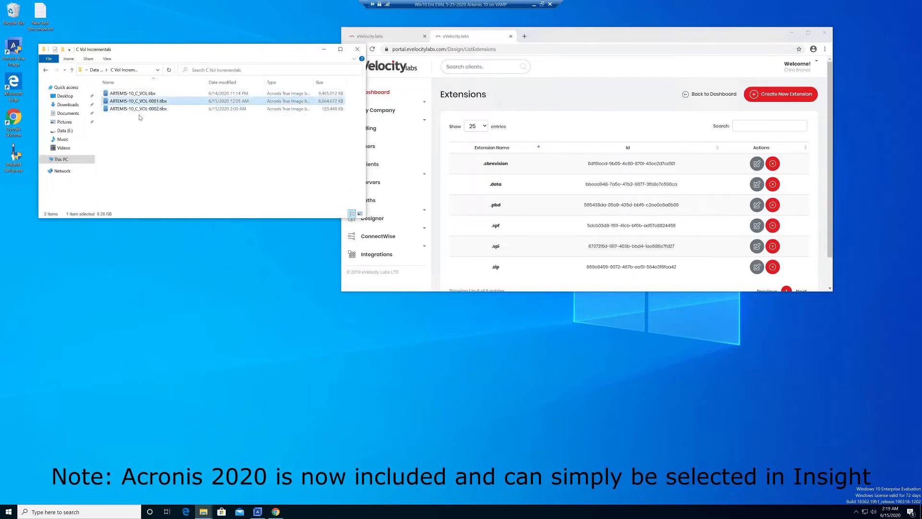
left_click(140, 111)
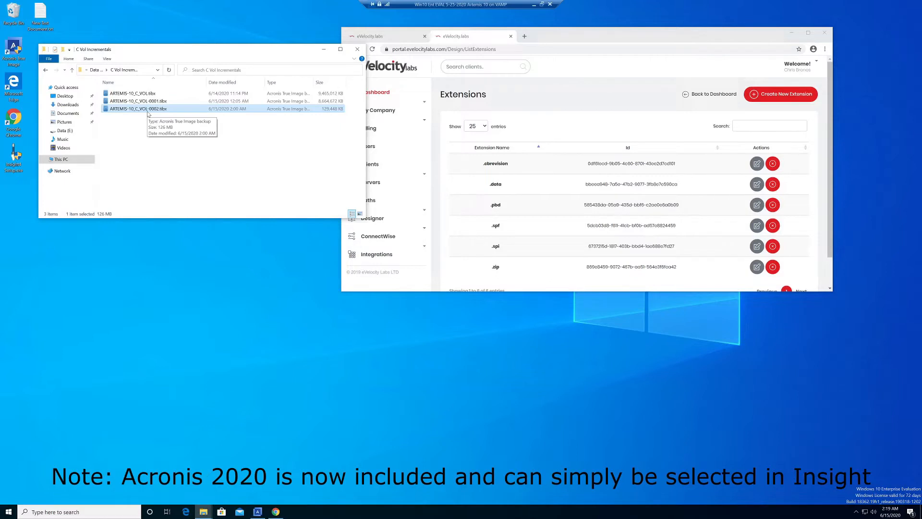
Step: Move and enlarge the browser window, and select the full path of the C Vol Incrementals folder
left_click_drag(706, 36, 529, 17)
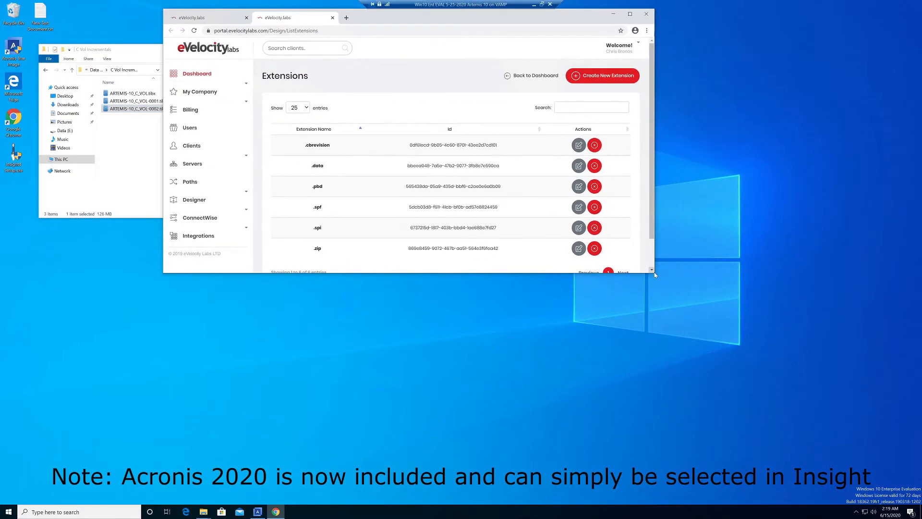
left_click_drag(653, 274, 781, 423)
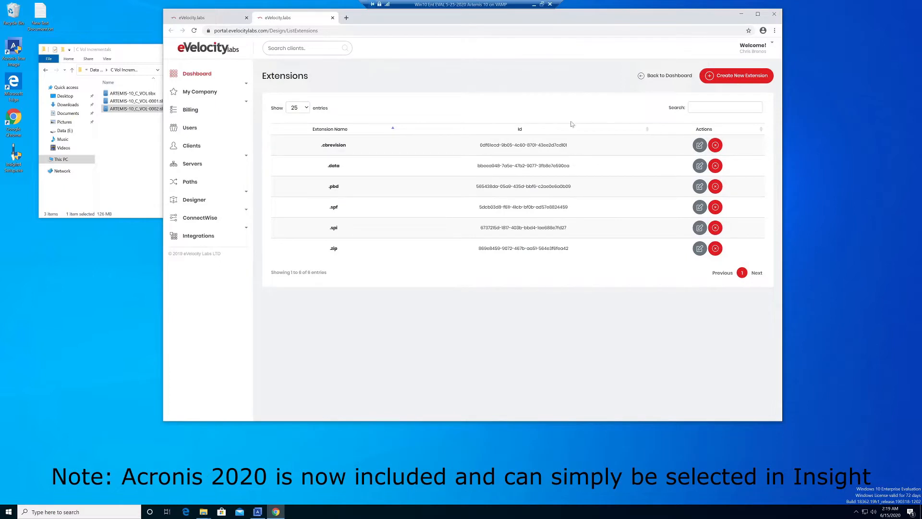
left_click(129, 171)
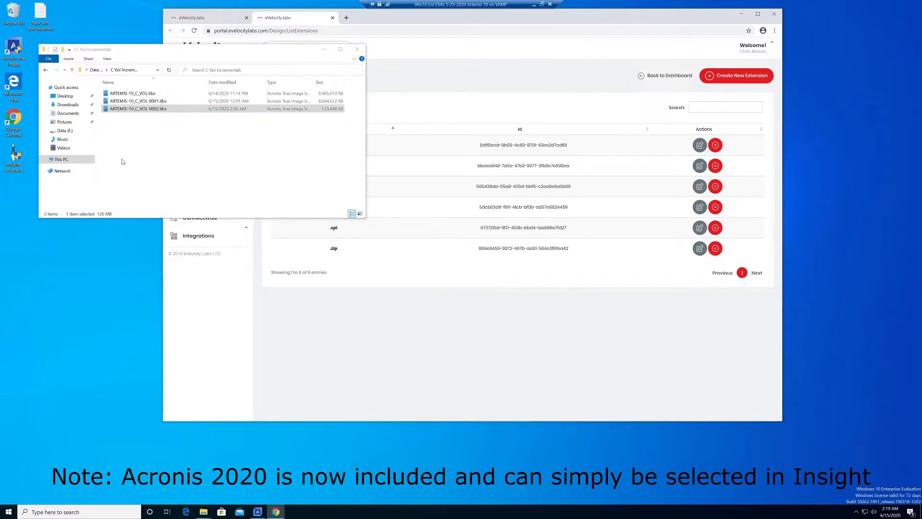
left_click(146, 71)
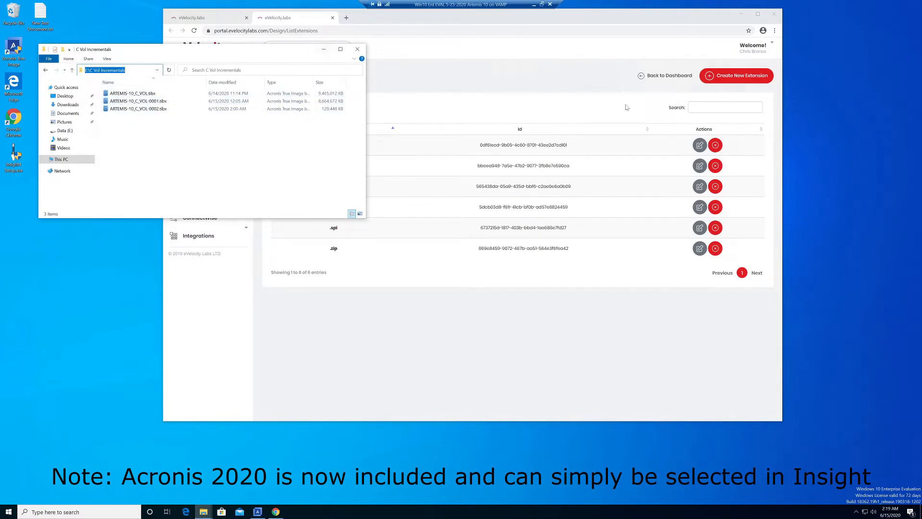
Step: Create a new extension named tibx with no program assigned
left_click(752, 76)
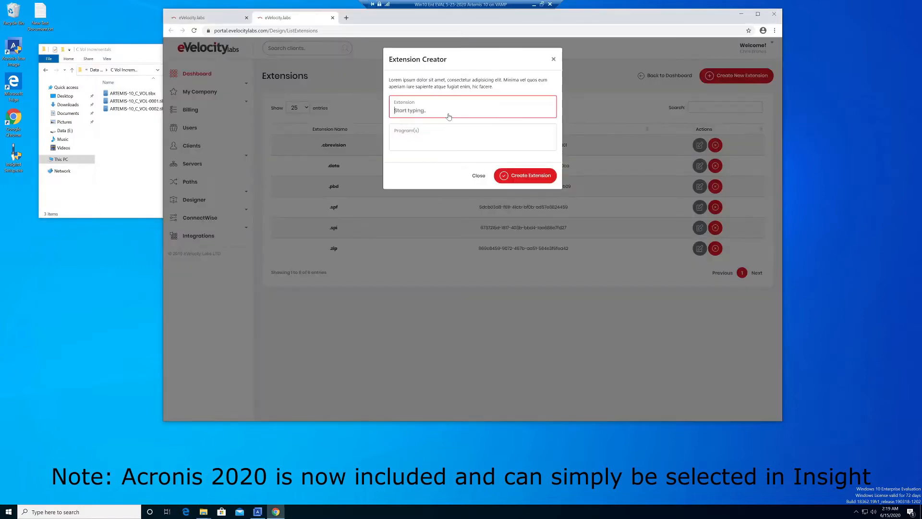
type("tibx")
left_click(418, 139)
left_click(493, 91)
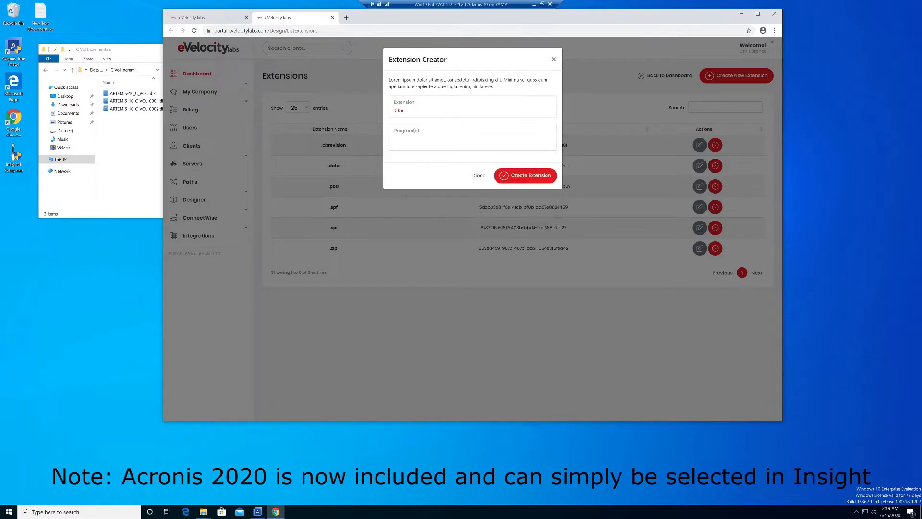
left_click(525, 177)
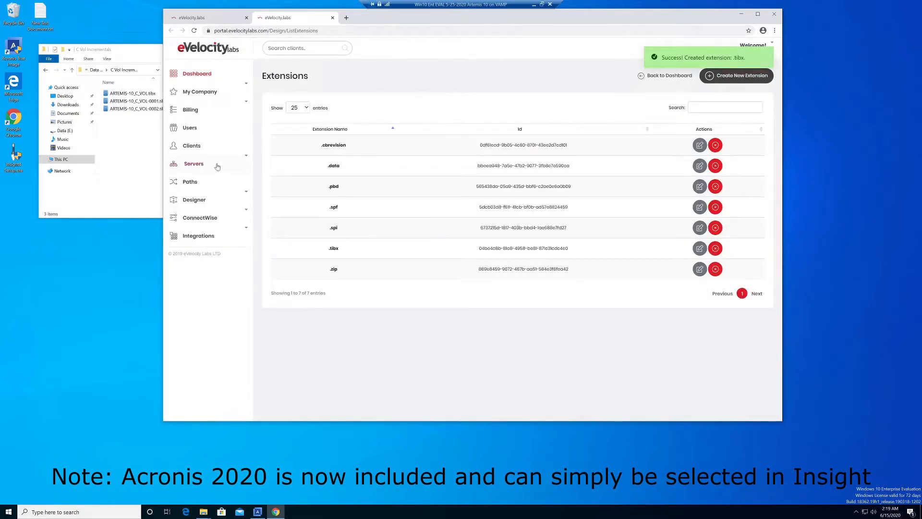
Step: Open the Designer's Programs list in a separate tab and create the program "Acronis True Image 2020" with the .tibx extension
left_click(221, 199)
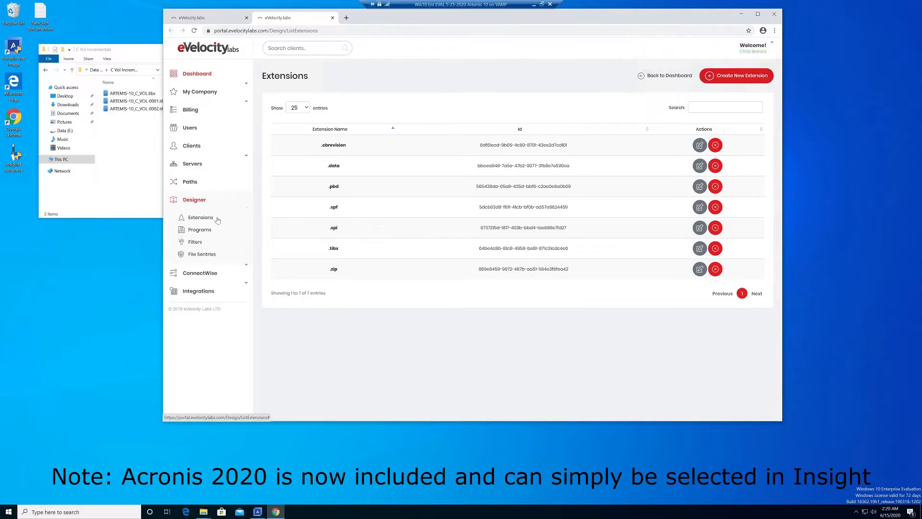
right_click(201, 232)
left_click(228, 237)
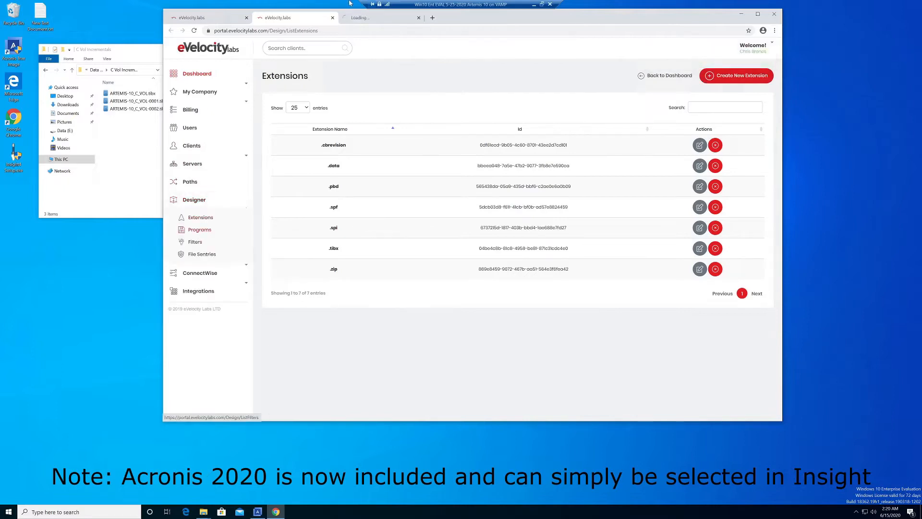
left_click(367, 18)
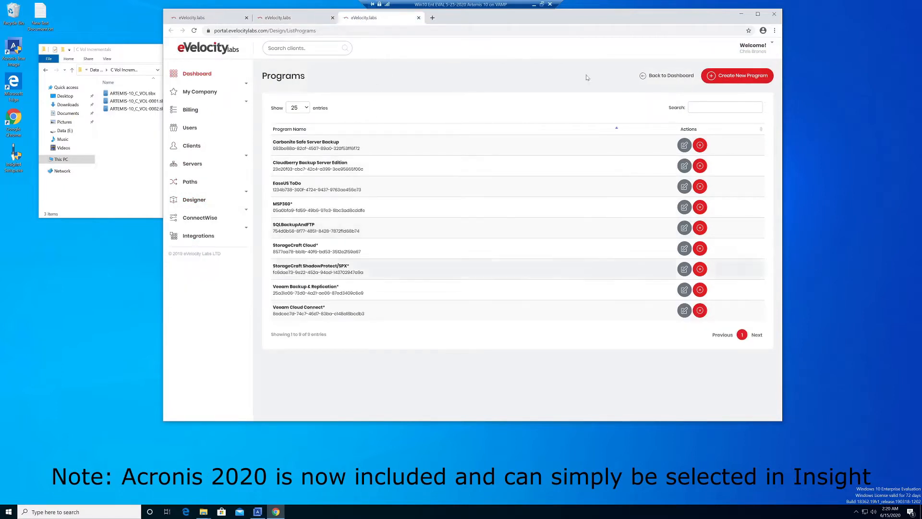
left_click(716, 77)
left_click(446, 129)
type("A")
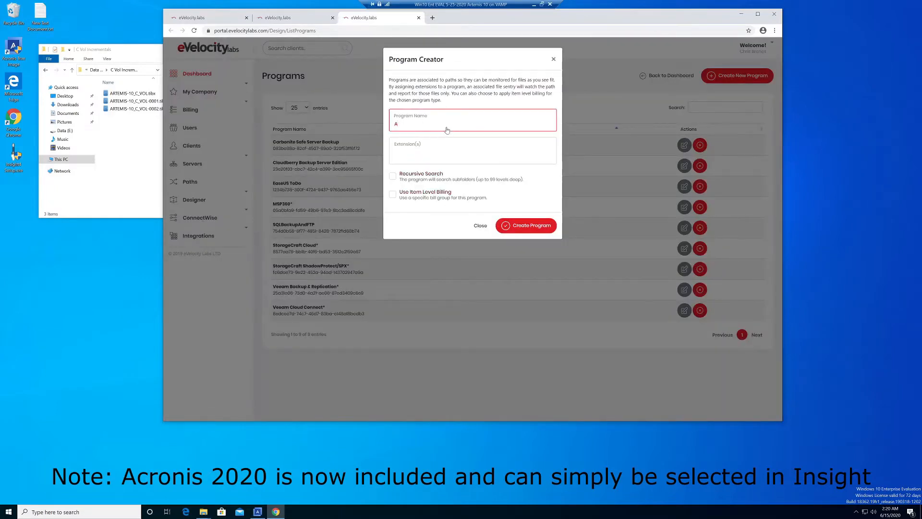
type("cronis True Image 2020")
left_click(434, 153)
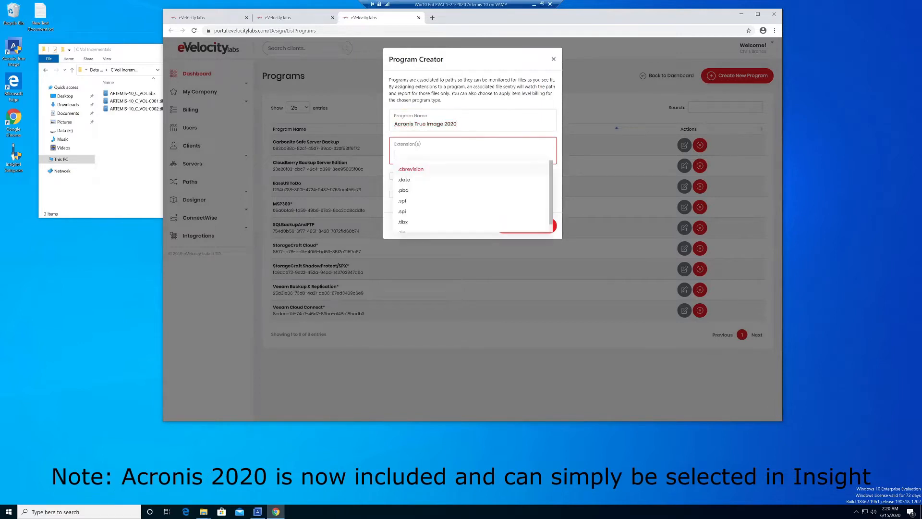
left_click(413, 222)
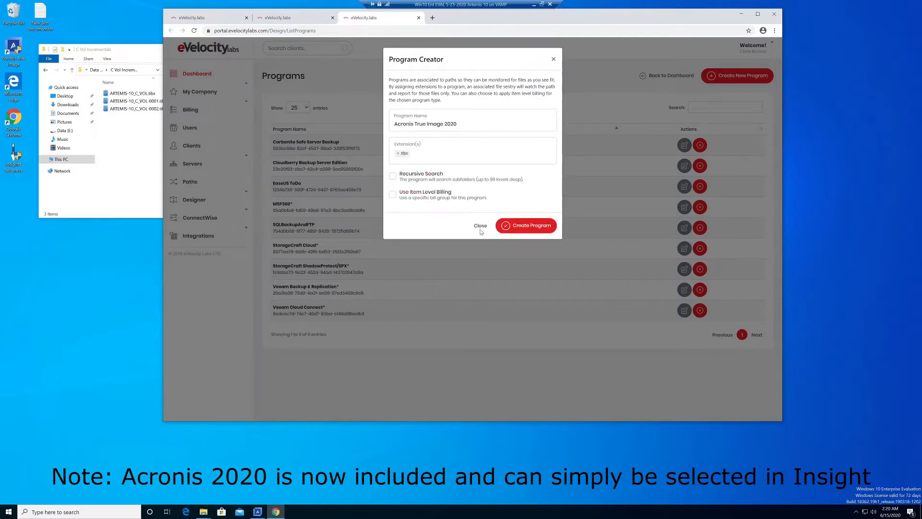
left_click(516, 226)
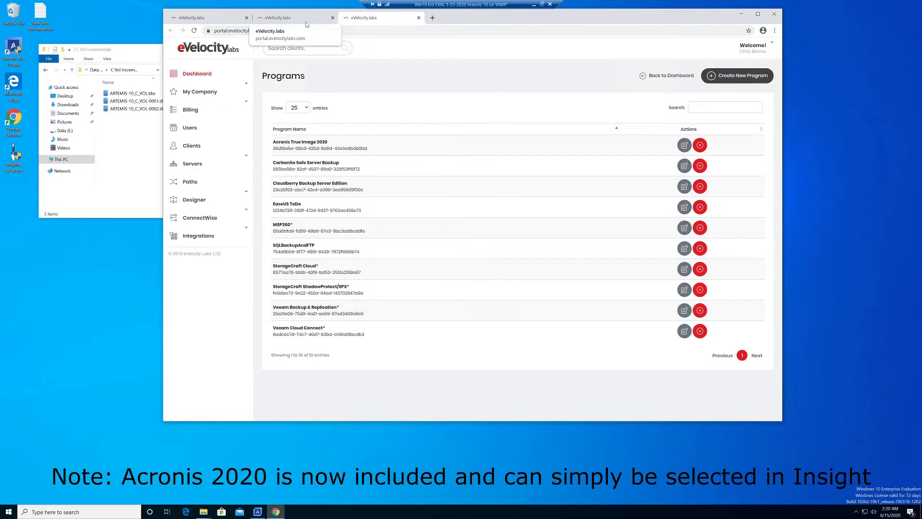
Step: Open the Designer's Filters list in a separate tab and arrange the browser and C Vol Incrementals windows side by side
left_click(138, 101)
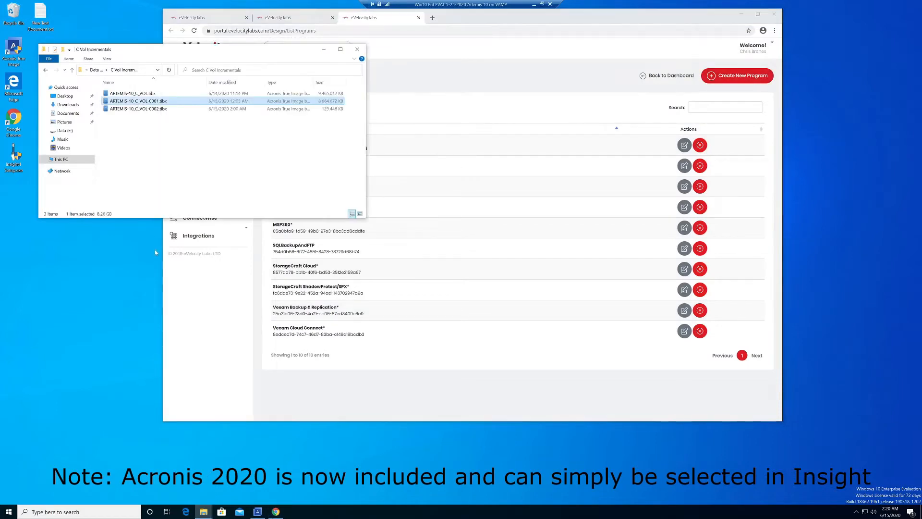
left_click(482, 26)
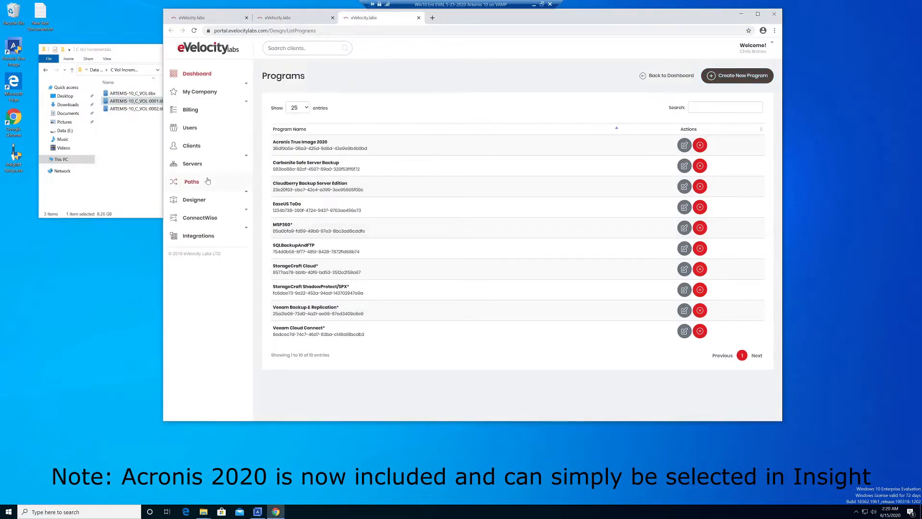
left_click(273, 23)
right_click(197, 240)
left_click(223, 243)
left_click(463, 20)
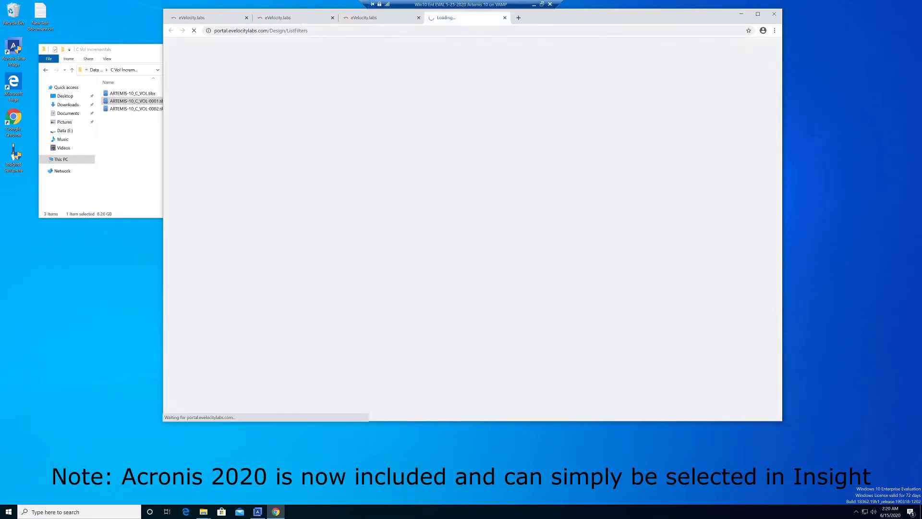
left_click_drag(623, 15, 753, 18)
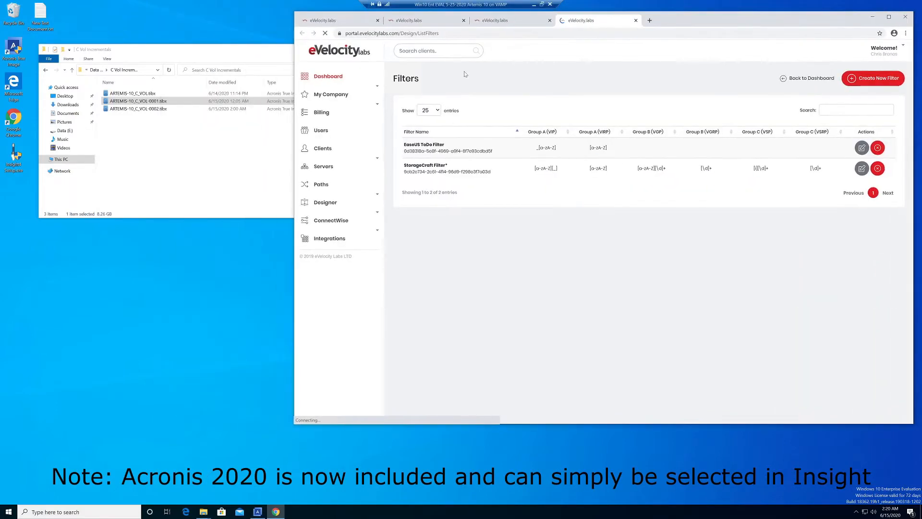
left_click_drag(266, 52, 238, 49)
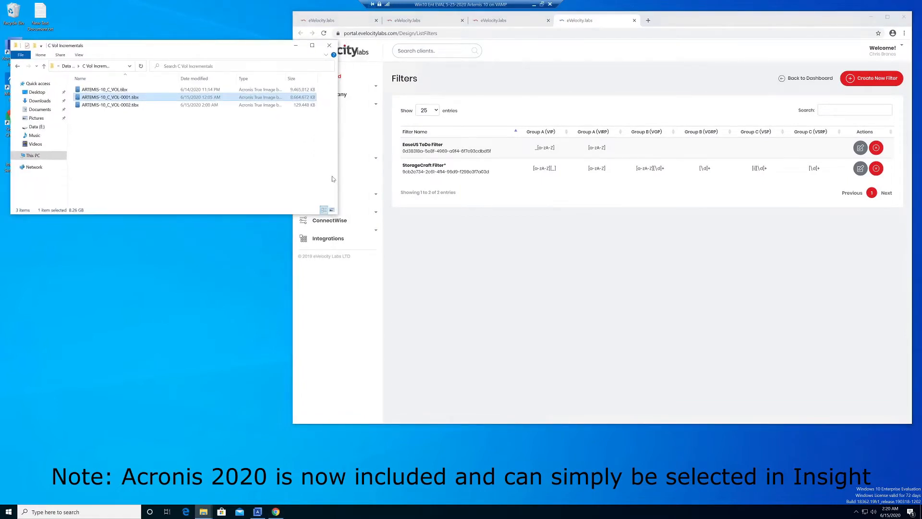
left_click_drag(330, 160, 280, 160)
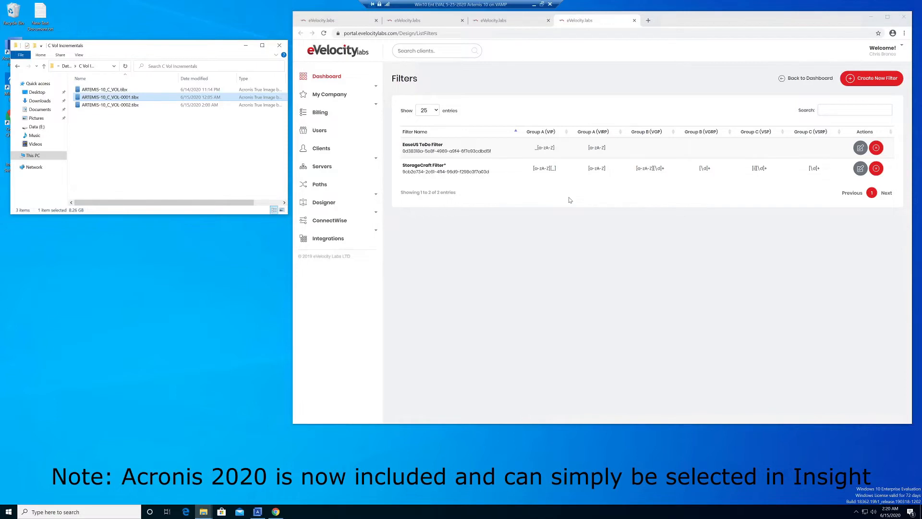
Step: Start a new filter and load ARTEMIS-10_C_VOL-0001.tibx from the C Vol Incrementals folder as its sample file
left_click(869, 82)
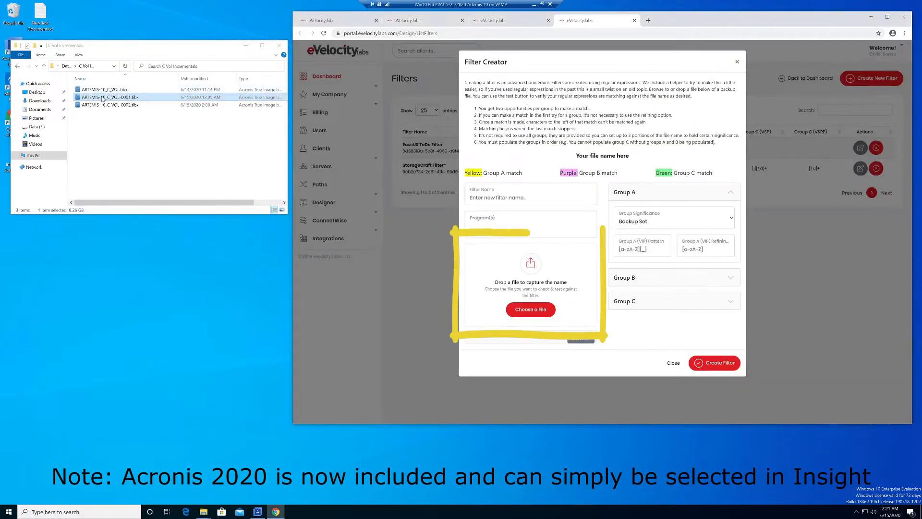
mouse_move(110, 97)
left_mouse_down()
mouse_move(312, 201)
mouse_move(564, 275)
left_mouse_up()
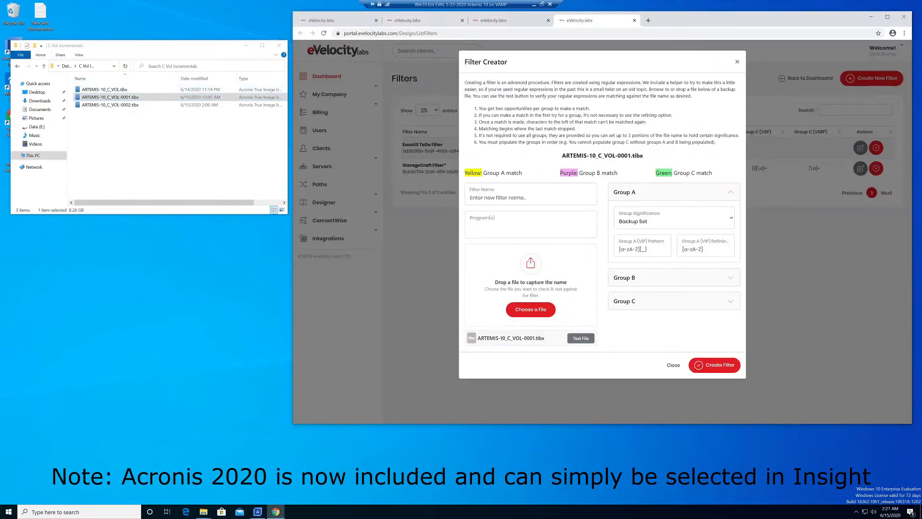
left_click_drag(561, 156, 689, 161)
left_click(651, 152)
Step: Name the filter "Acronis True Image 2020 filter" and assign it to the Acronis True Image 2020 program
left_click(507, 201)
type("Acronis ")
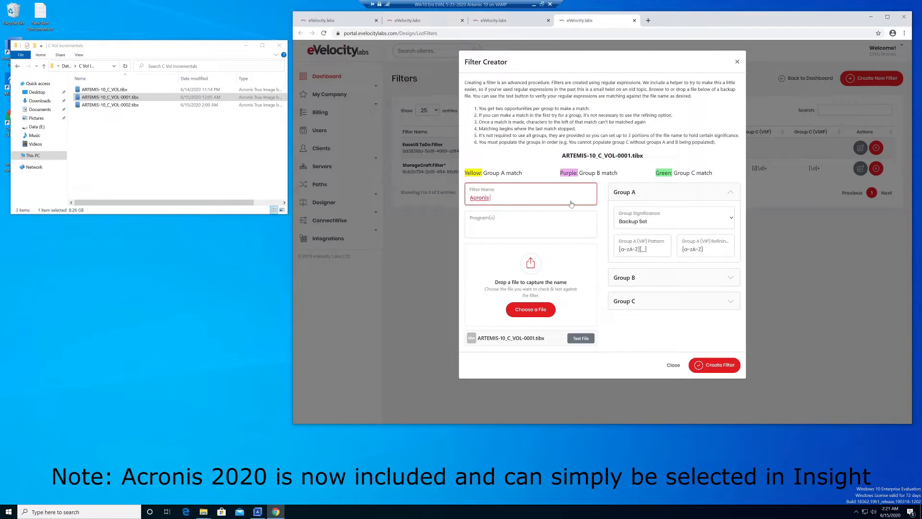
type("True Image 2020 filter")
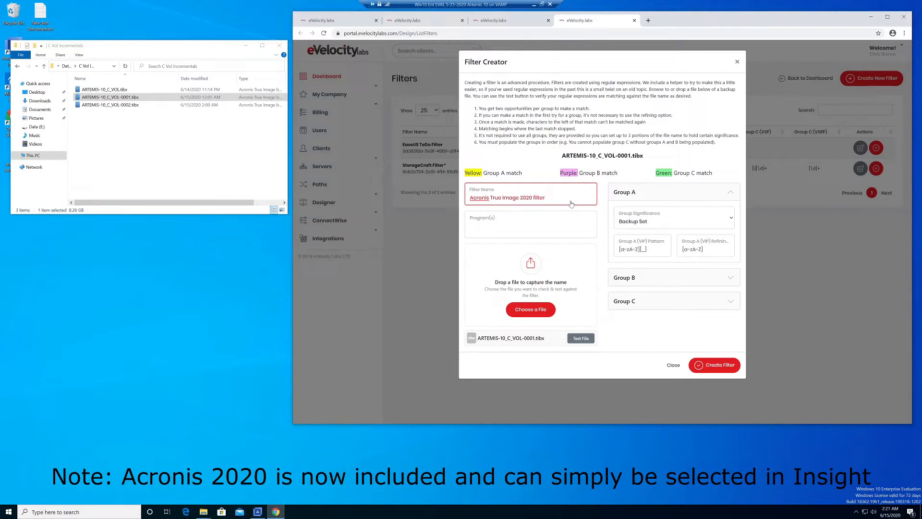
left_click(539, 231)
left_click(504, 245)
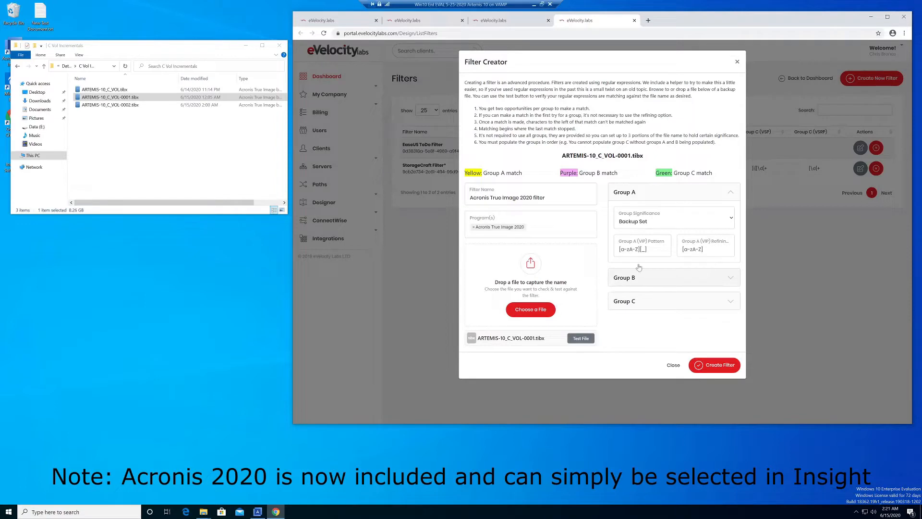
Step: Examine Group A's significance options, the volume and number portions of the sample file name, and the Group C fields
left_click(678, 222)
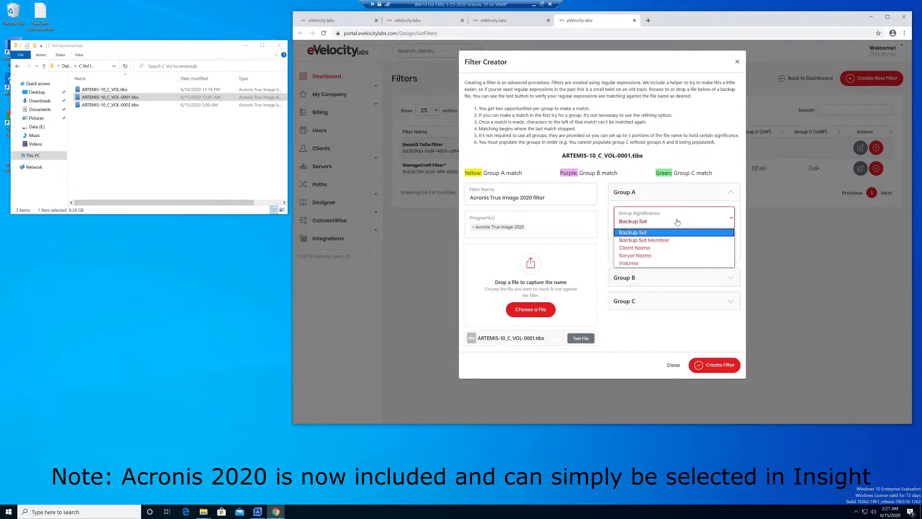
left_click(677, 222)
left_click_drag(598, 155, 601, 156)
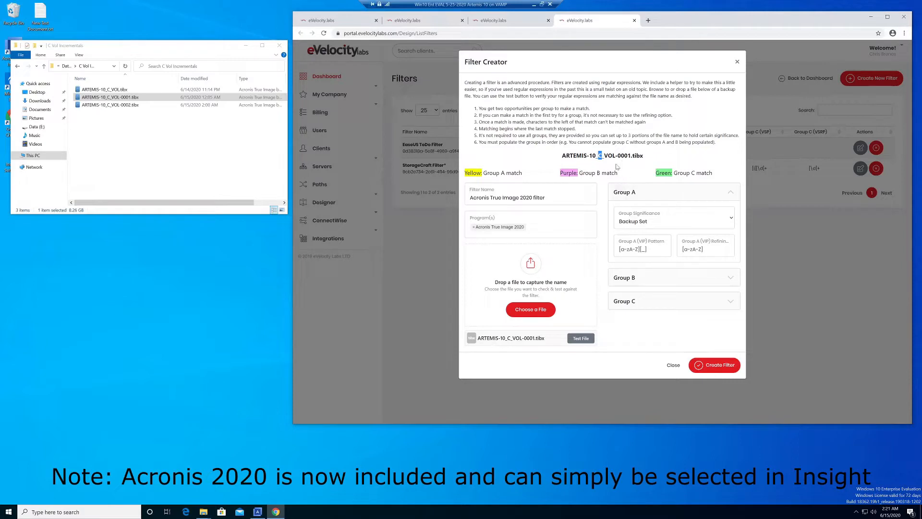
left_click_drag(618, 156, 627, 155)
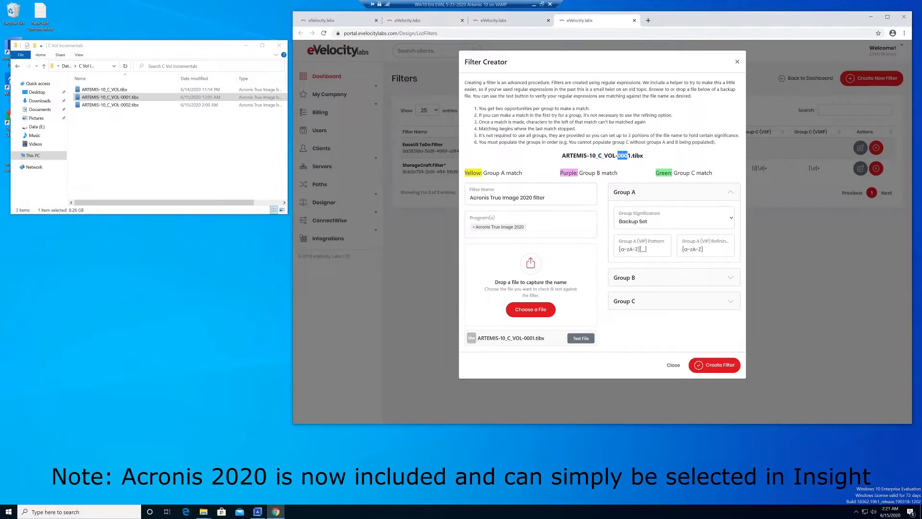
left_click(634, 167)
left_click_drag(630, 155, 618, 156)
left_click(626, 162)
left_click_drag(630, 156, 598, 156)
left_click_drag(615, 155, 632, 155)
left_click(627, 134)
left_click_drag(562, 155, 631, 155)
left_click(632, 156)
left_click_drag(562, 156, 584, 156)
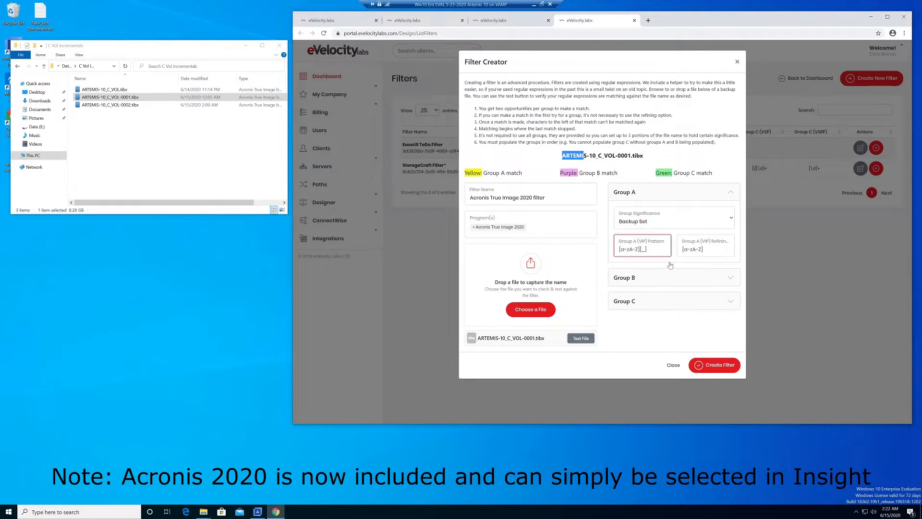
left_click(589, 156)
left_click_drag(584, 155, 604, 155)
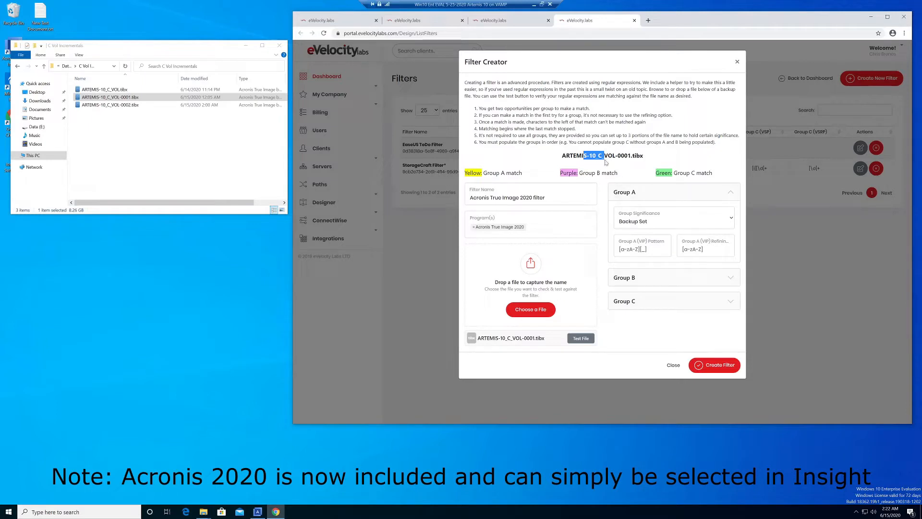
left_click(657, 303)
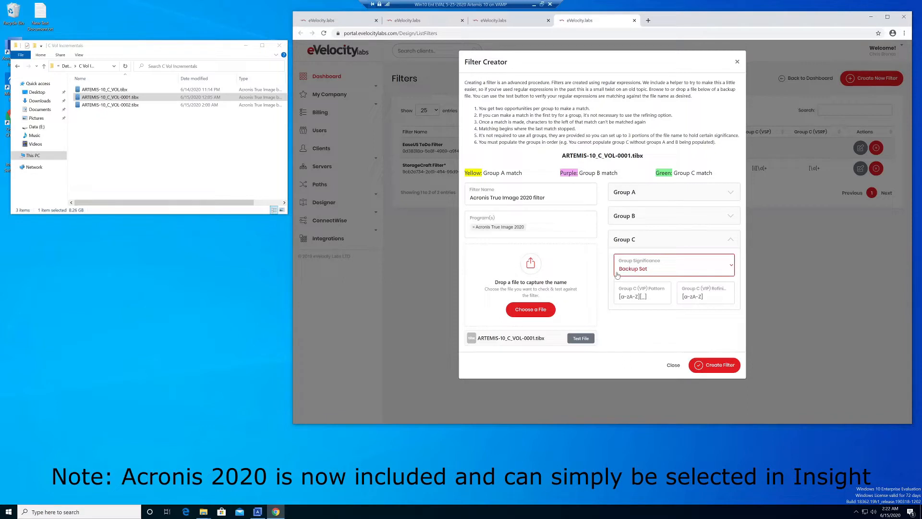
left_click(590, 197)
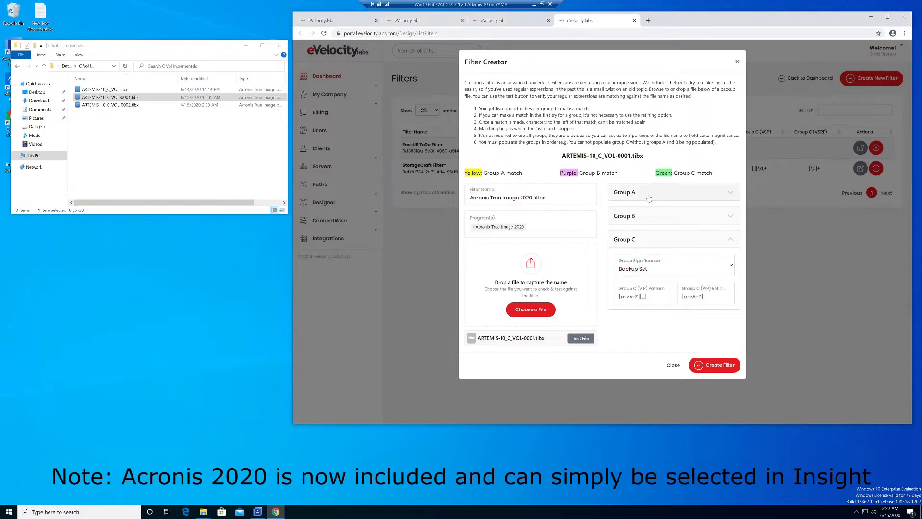
Step: Set the significance of the filter's Group A to Volume
left_click(647, 197)
left_click(667, 218)
left_click(653, 263)
Step: Set the Group A pattern to _[a-zA-Z]_ and test it against the sample file name
left_click(649, 250)
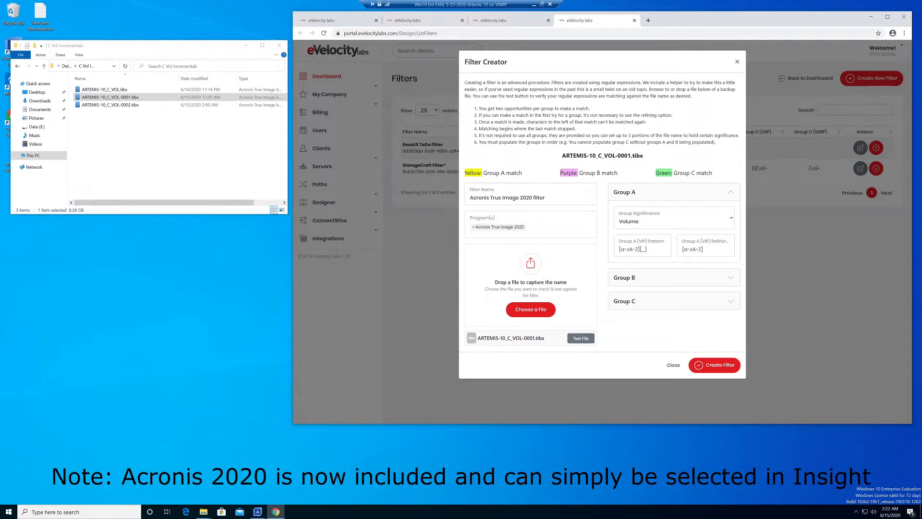
left_click(633, 250)
type("_C")
type("[")
type("a-z")
type("A-")
type("Z")
left_click(581, 338)
Step: Set the Group A refining pattern to [a-zA-Z], retest it against the sample file name, and create the filter
left_click(714, 247)
type("[a")
type("-zA-Z")
left_click(729, 251)
left_click(582, 339)
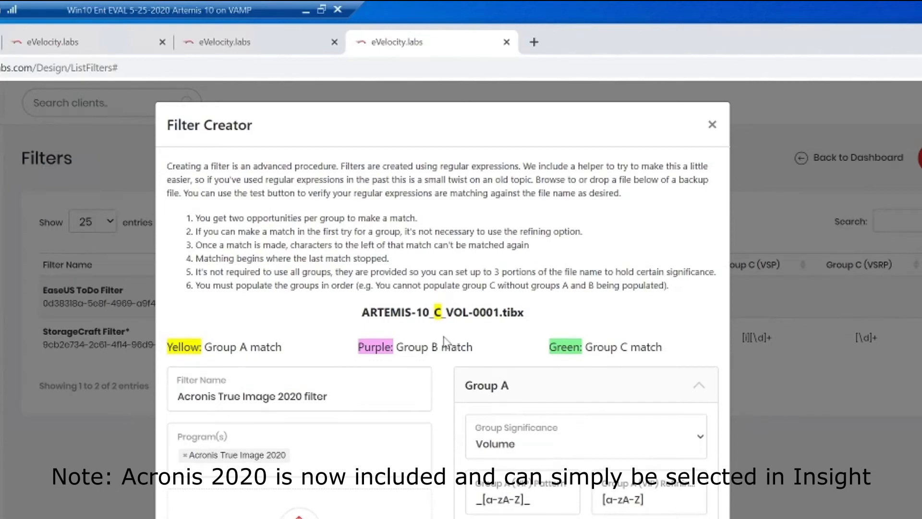
left_click(715, 370)
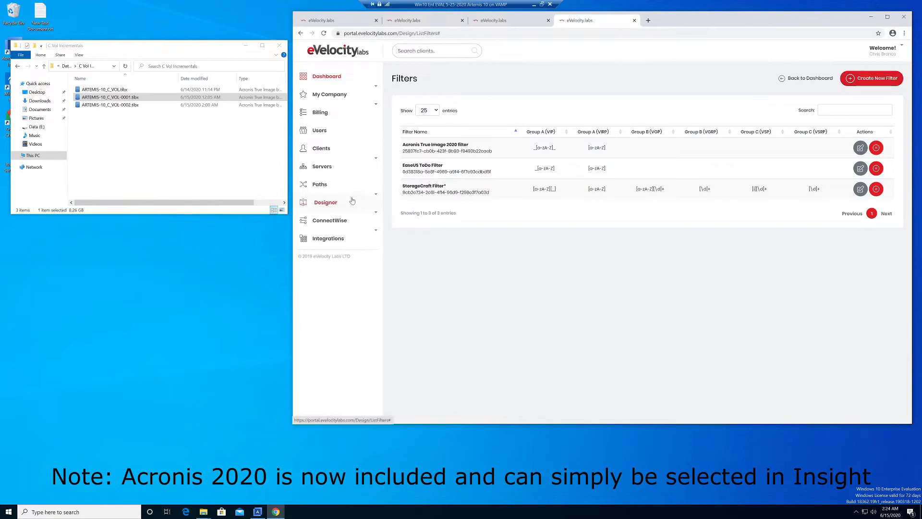
Step: Open File Sentries in a separate browser tab and start a new file sentry named Acronis True Image 2020 File Sentry
left_click(363, 206)
right_click(336, 256)
left_click(674, 204)
left_click(686, 24)
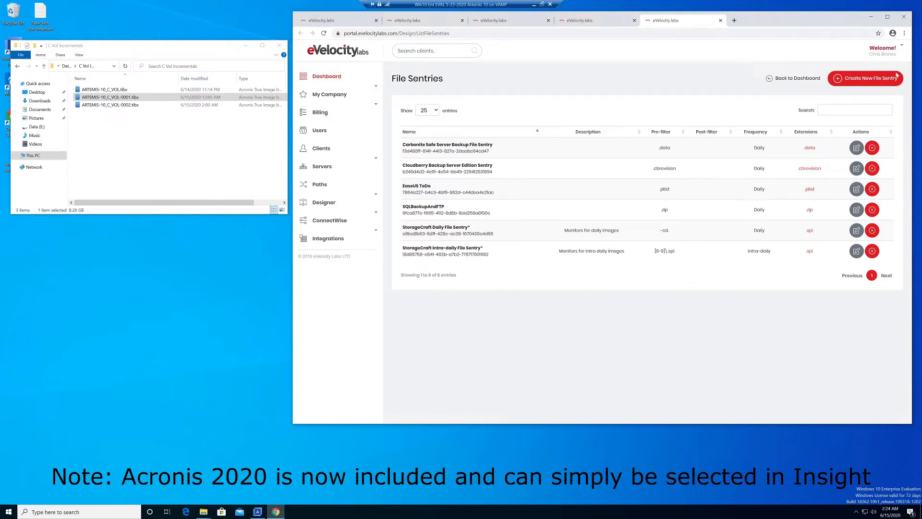
left_click(834, 81)
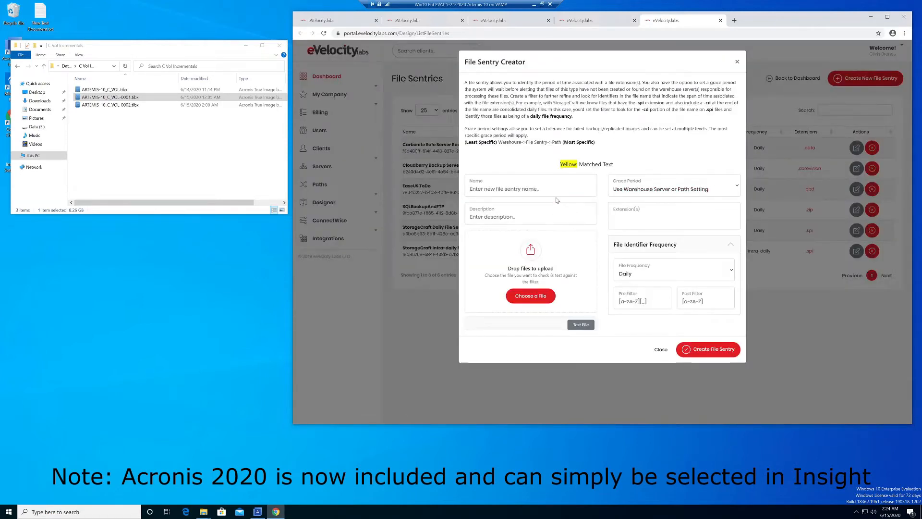
left_click(542, 190)
type("Acronis")
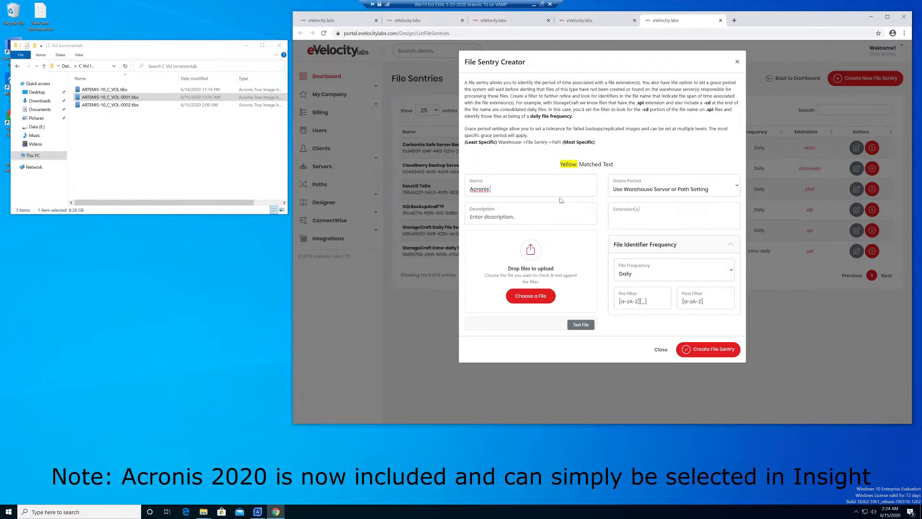
type(" True Image 2020 File Sentry")
Step: Set the file sentry's grace period to 1 Day and assign it the .tibx extension
left_click(705, 193)
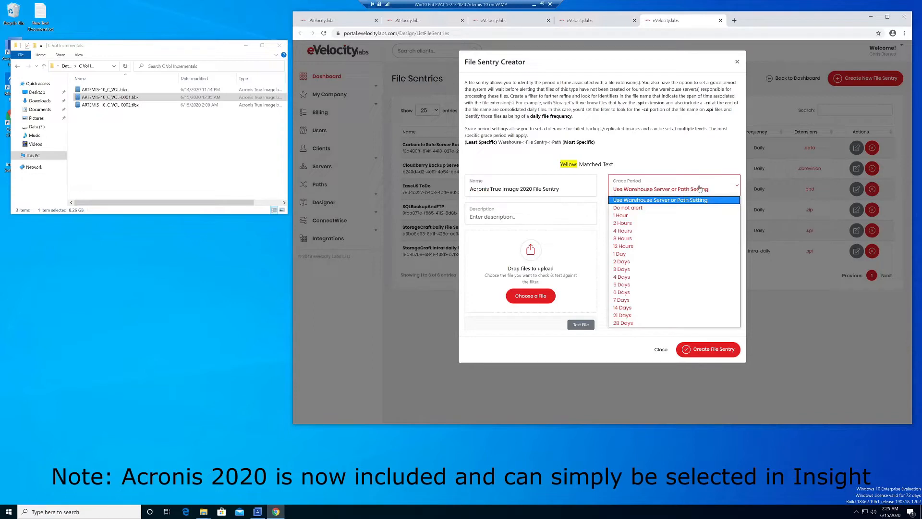
left_click(703, 187)
left_click(704, 188)
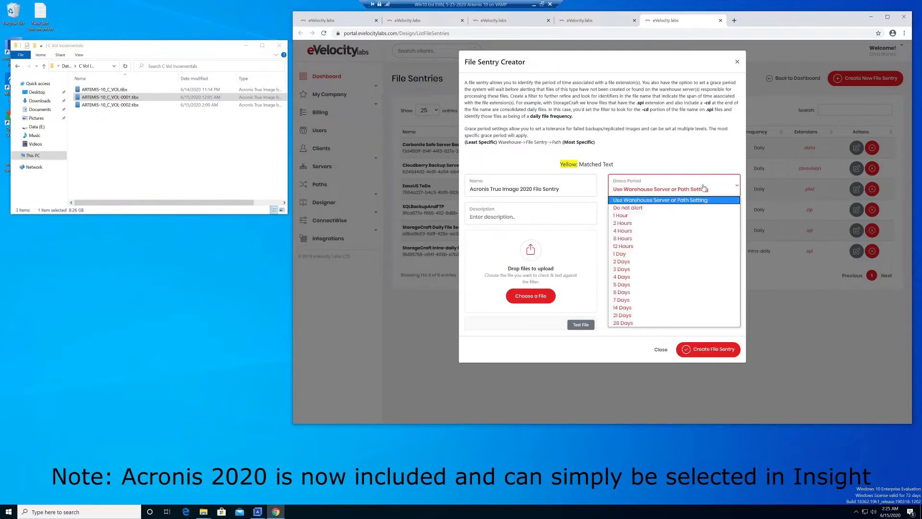
left_click(639, 254)
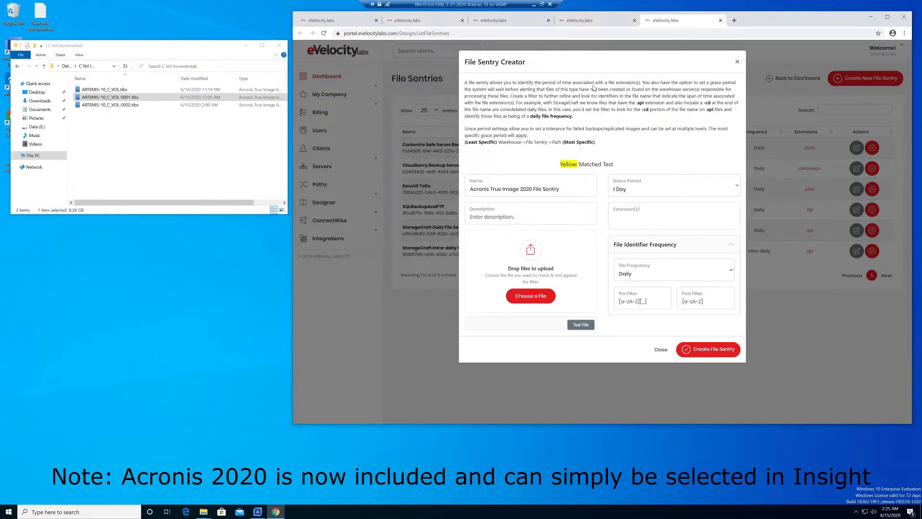
left_click(656, 220)
left_click(620, 288)
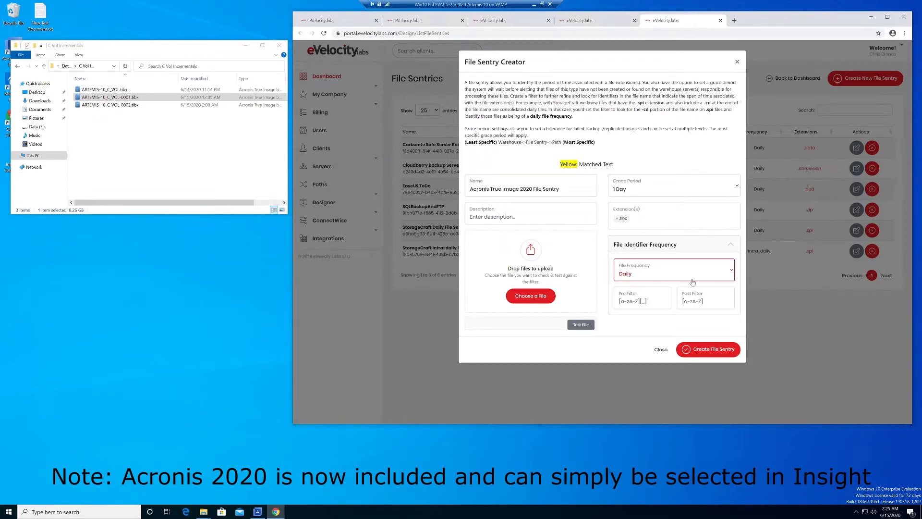
Step: Load ARTEMIS-10_C_VOL-0001.tibx into the file sentry creator as the test file and inspect its file name
left_click(117, 98)
left_click_drag(161, 104, 528, 245)
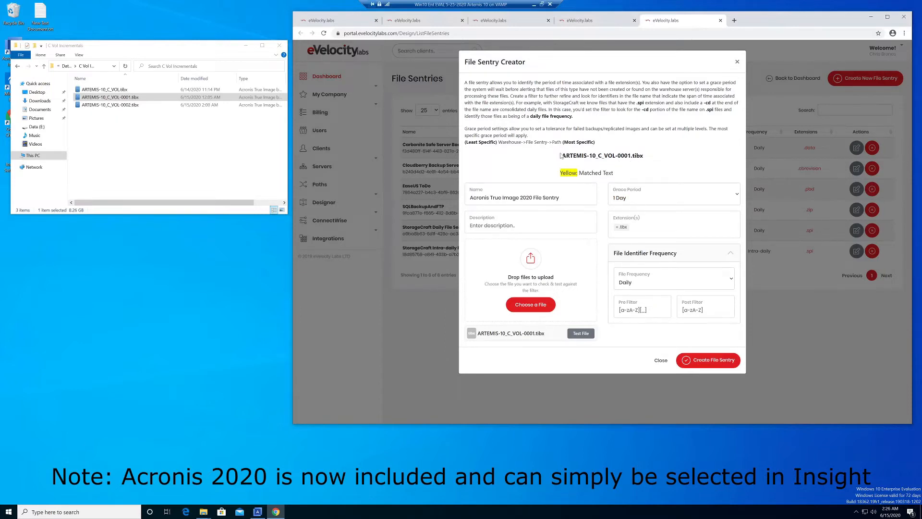
left_click_drag(562, 158, 652, 163)
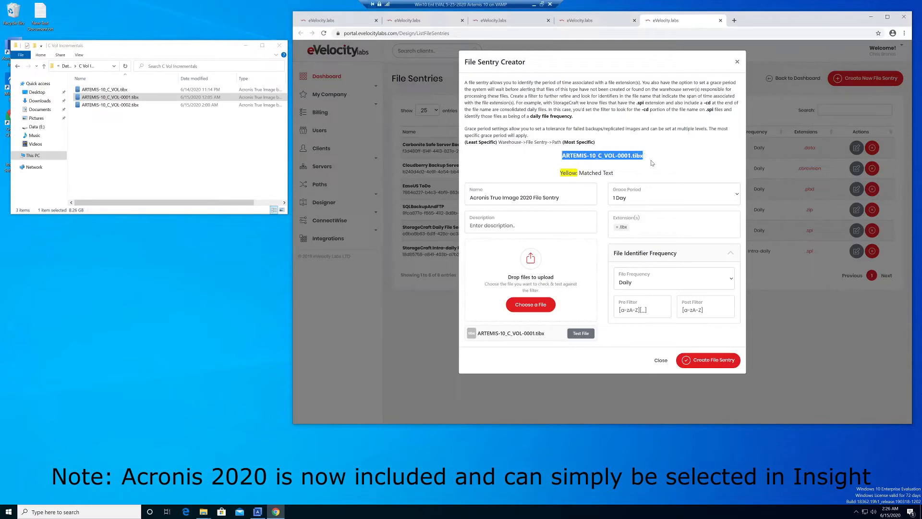
left_click(652, 163)
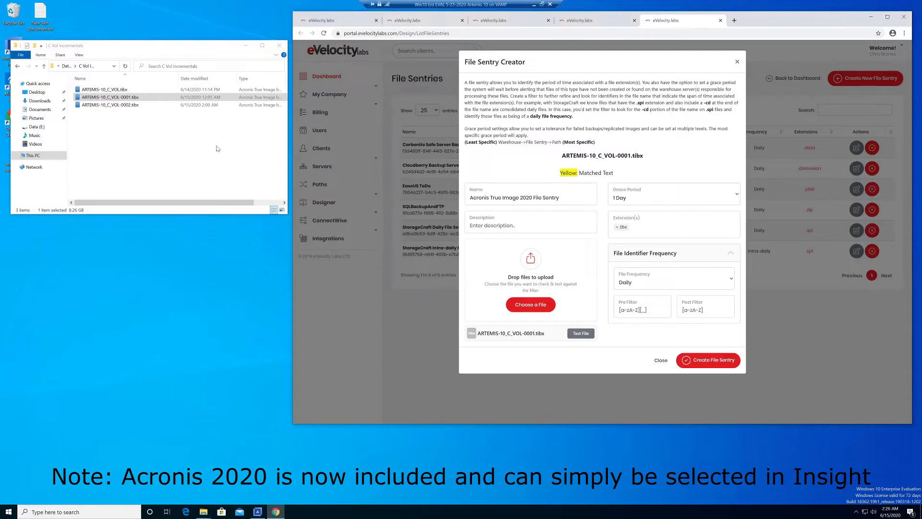
Step: Set the daily pre-filter to .tibx, test it against the sample file, and create the file sentry
left_click(636, 312)
key("ctrl+a")
key("BackSpace")
type(".tibx")
left_click(571, 308)
left_click(580, 333)
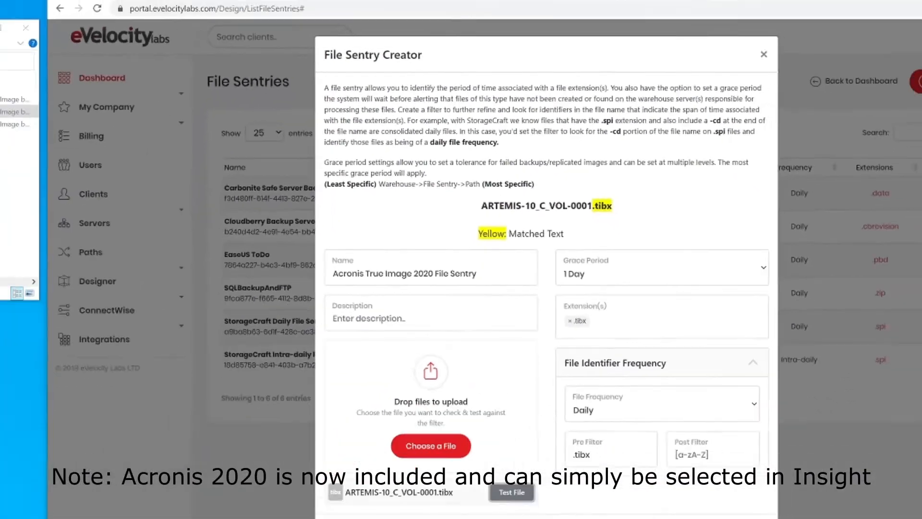
left_click(709, 361)
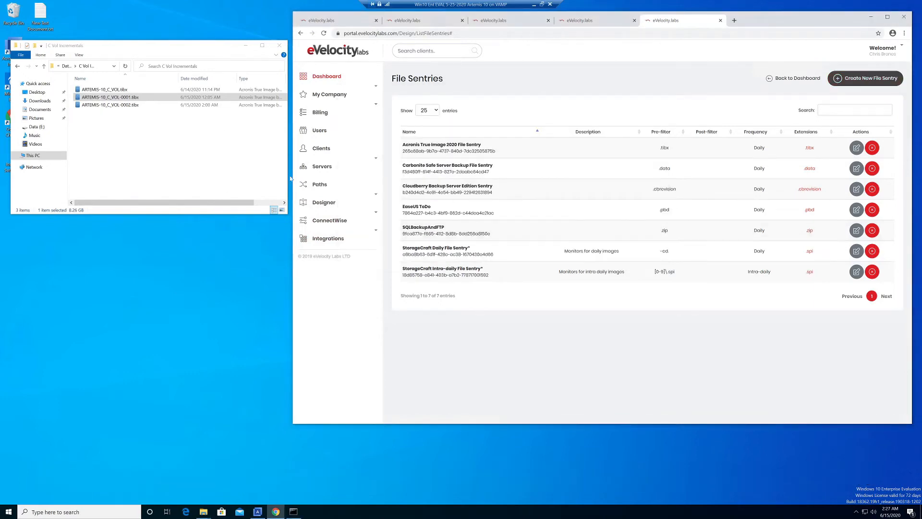
Step: Open the Paths page in a separate browser tab and switch to it
right_click(329, 186)
left_click(358, 192)
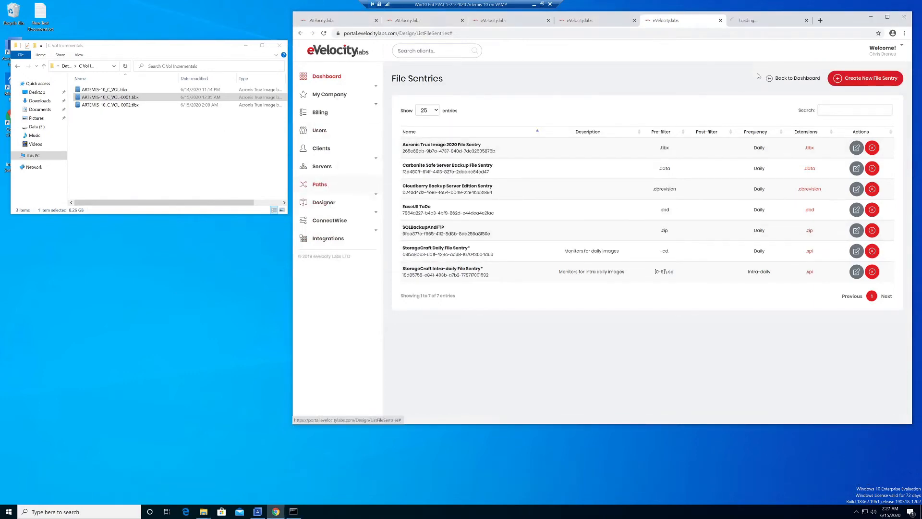
key("ctrl+Tab")
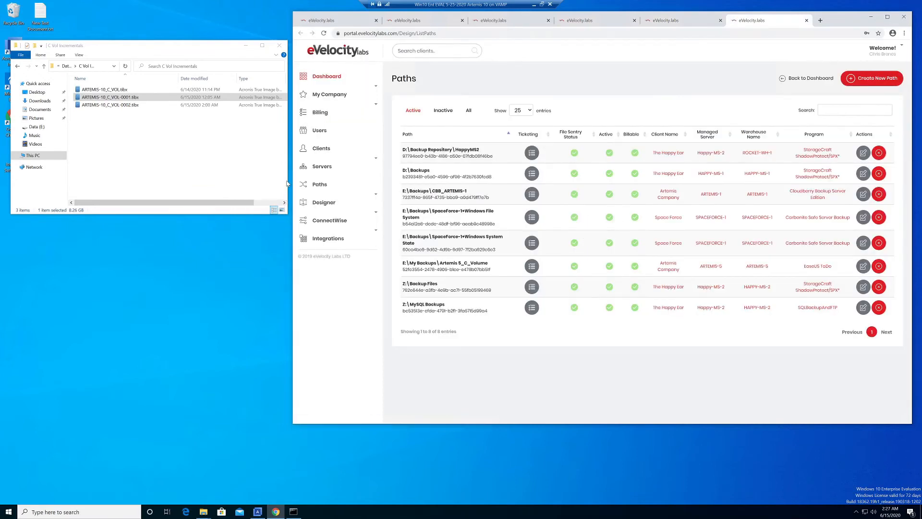
Step: Copy the full path of the C Vol Incrementals folder from File Explorer and minimize that window
left_click_drag(287, 186, 453, 185)
left_click(153, 67)
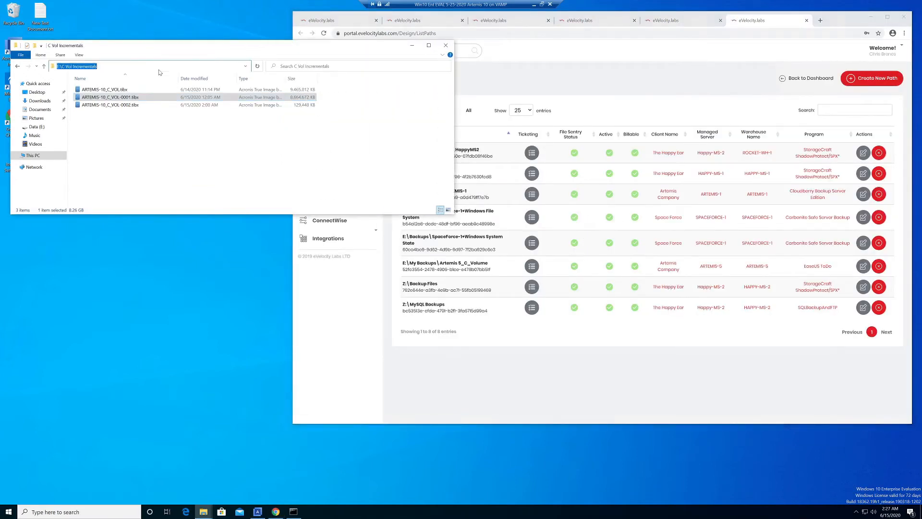
right_click(159, 68)
left_click(182, 90)
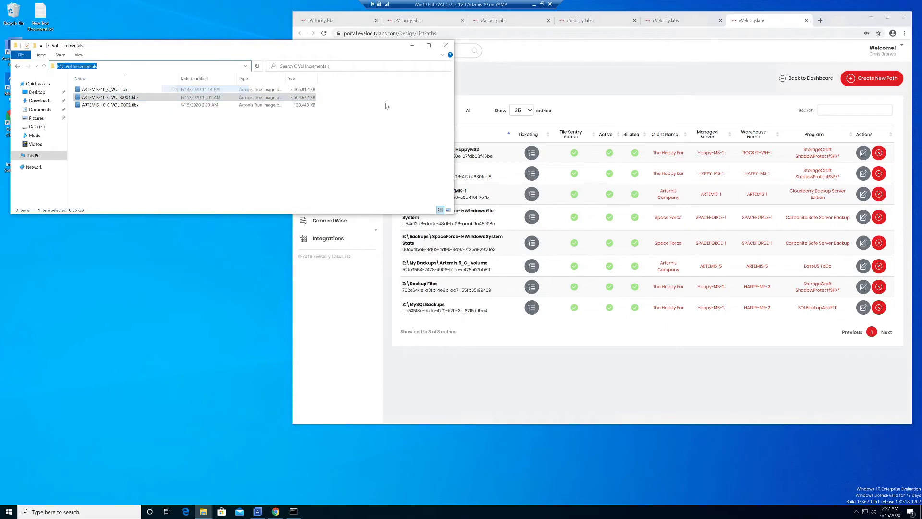
left_click(412, 46)
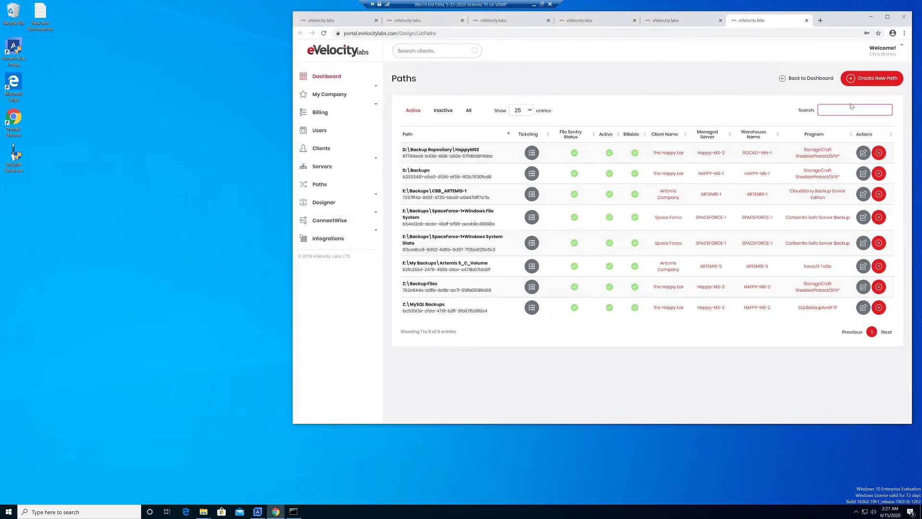
Step: Start a new path for E:\C Vol Incrementals with Acronis True Image 2020 as its program
left_click(875, 78)
right_click(565, 153)
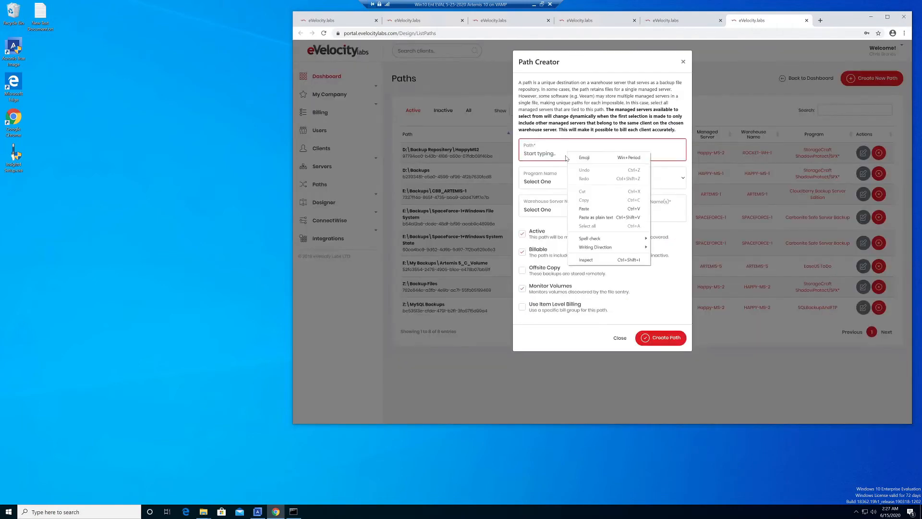
left_click(594, 208)
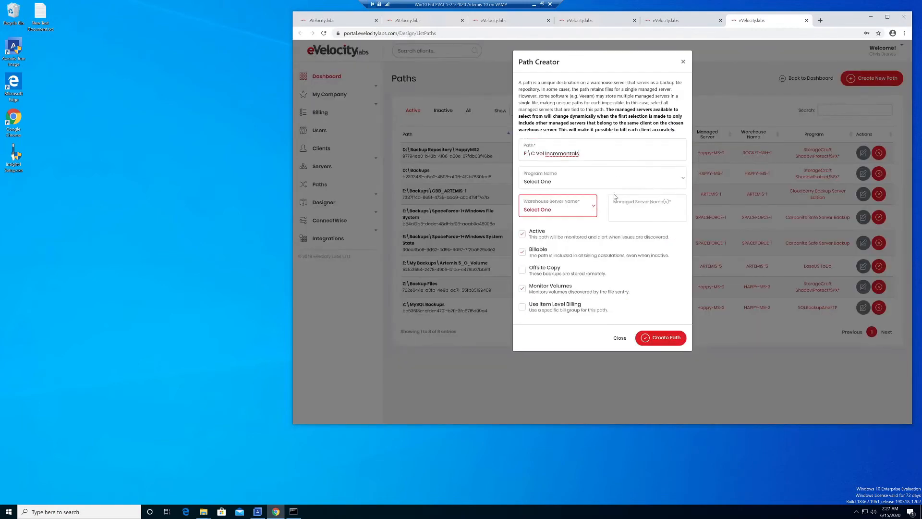
left_click(571, 184)
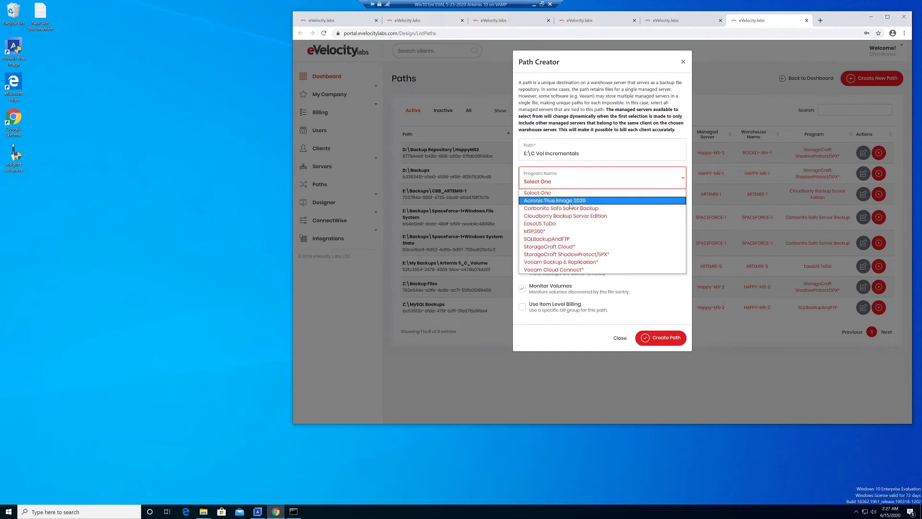
left_click(576, 201)
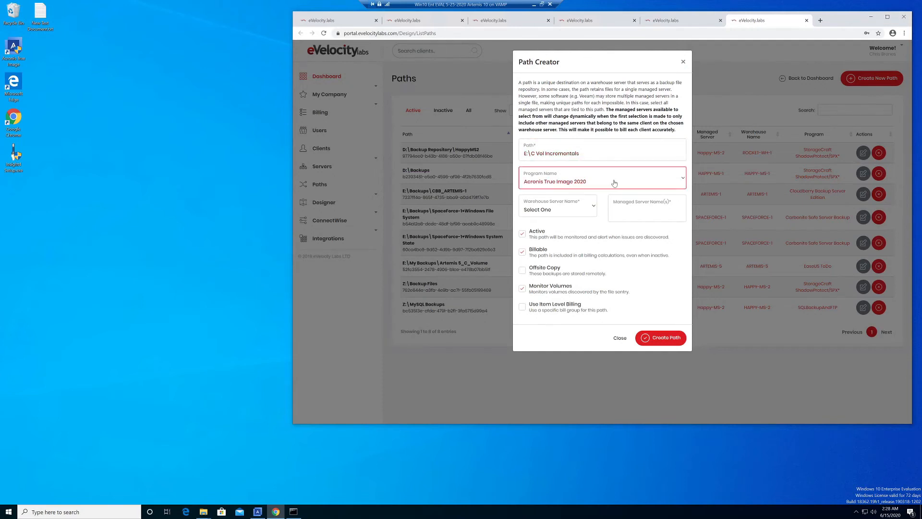
Step: Assign ARTEMIS-10 as both the warehouse server and the managed server, and create the path
left_click(590, 209)
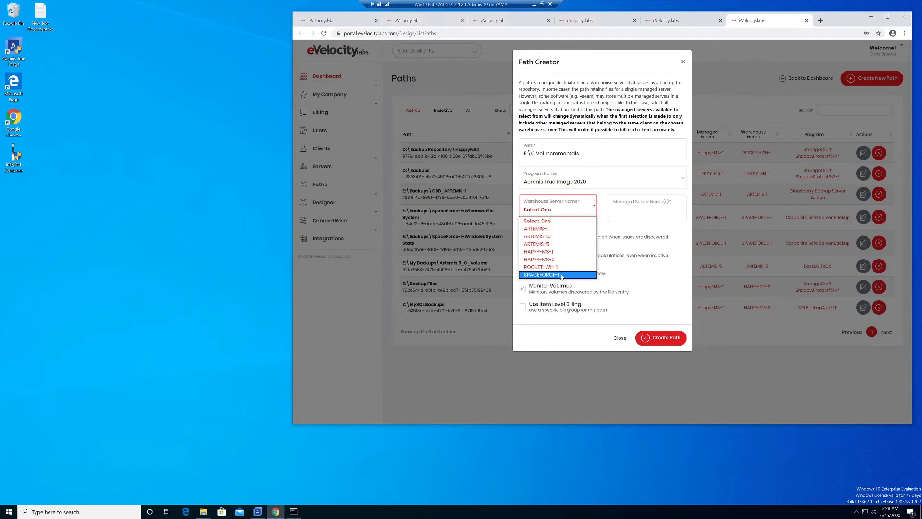
left_click(553, 235)
left_click(646, 211)
left_click(640, 225)
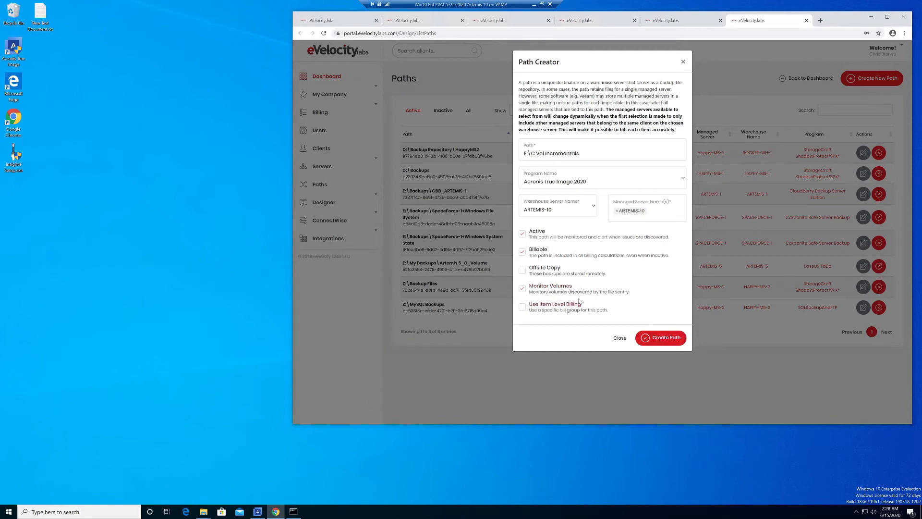
left_click(667, 342)
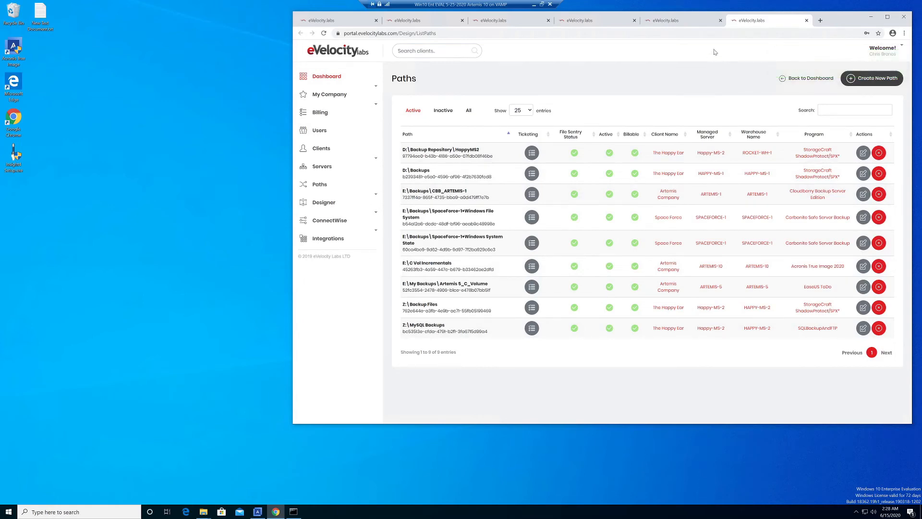
Step: Switch to the Command Prompt, clear it, run the collector command from the Insight folder, and close the window
left_click_drag(836, 20, 663, 41)
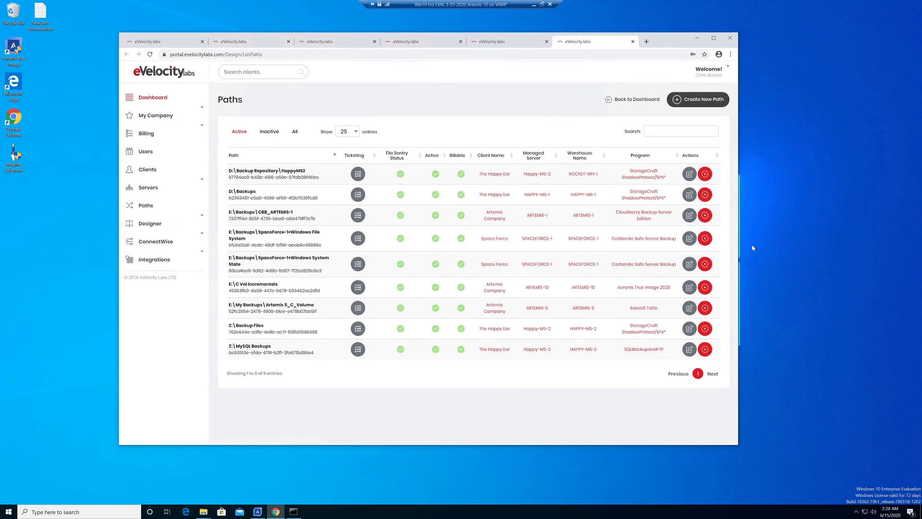
left_click_drag(739, 217, 807, 227)
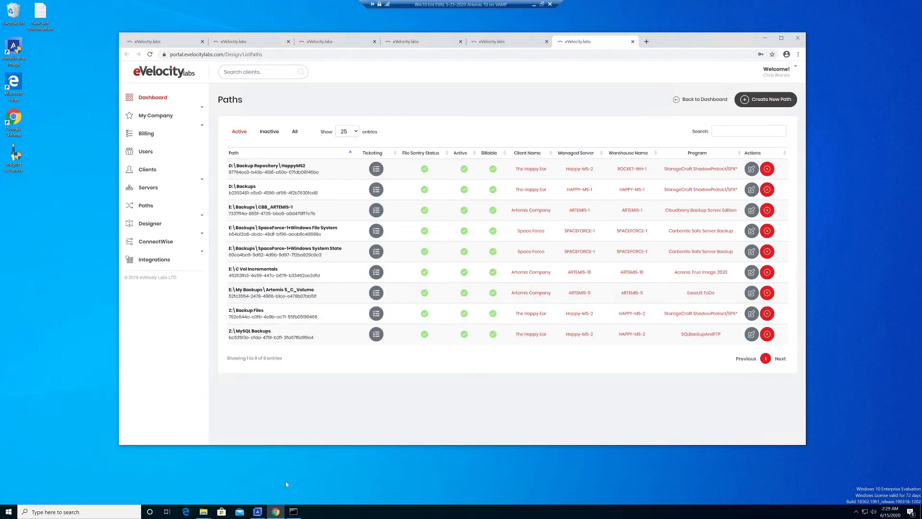
left_click(294, 512)
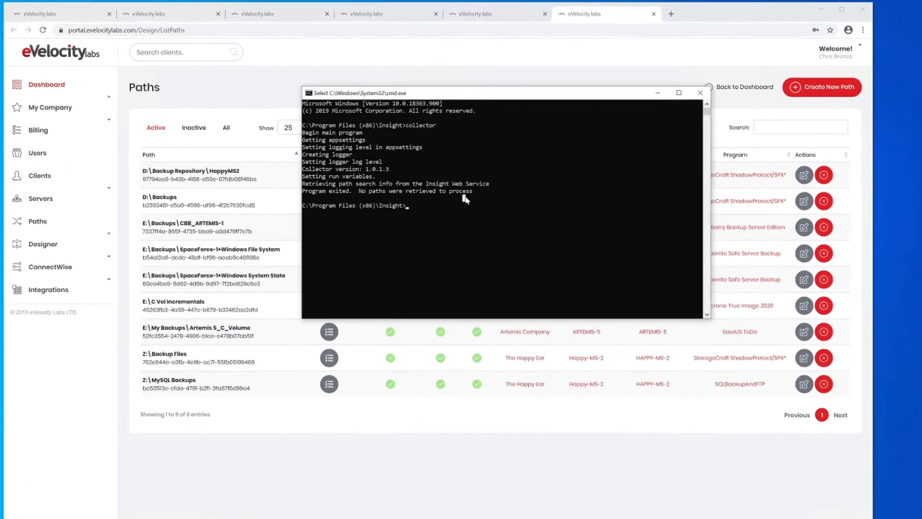
type("cls")
key("Return")
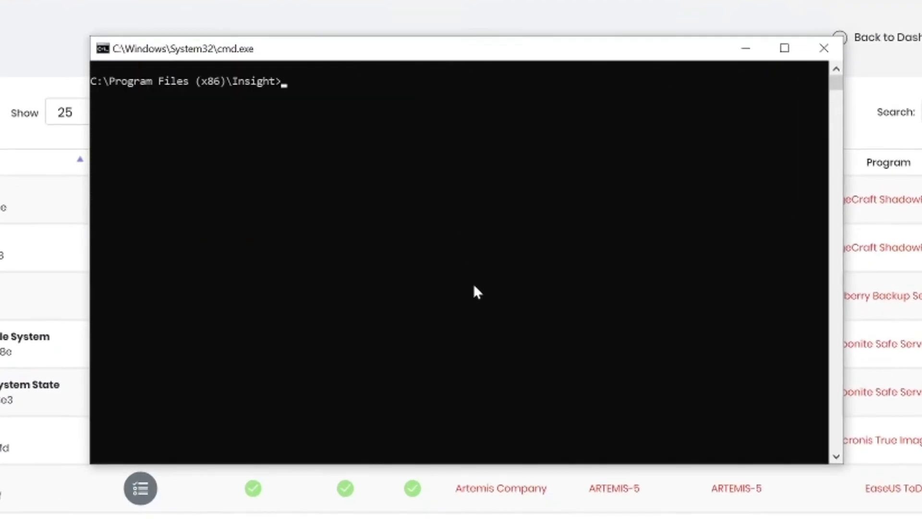
type("collector")
key("Return")
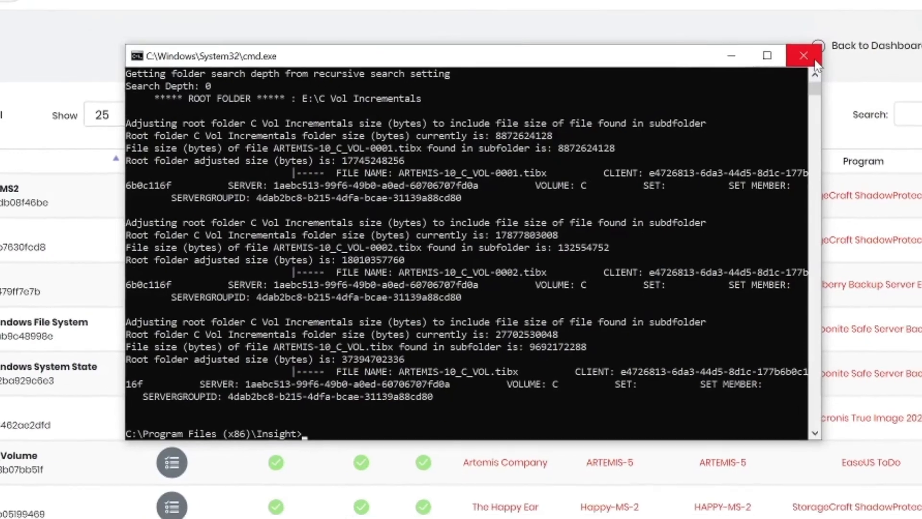
left_click(827, 51)
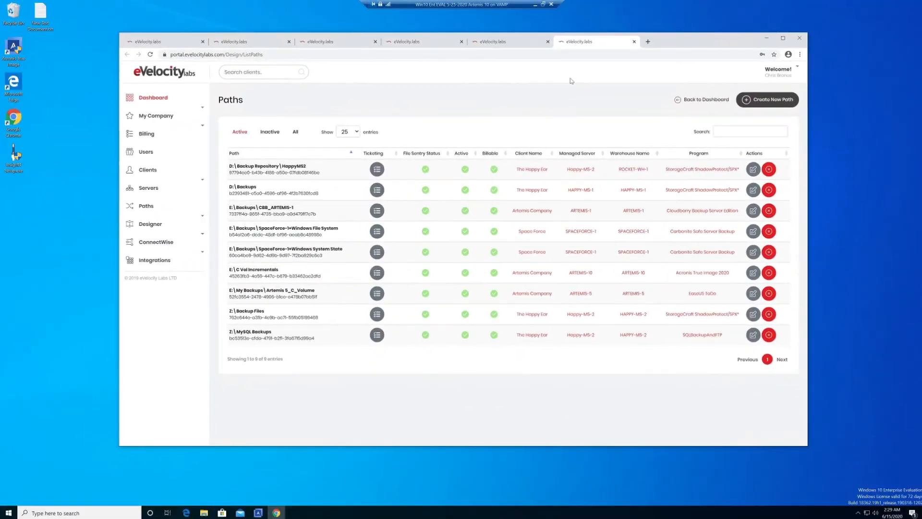
Step: Return to the portal's dashboard and close all other browser tabs
left_click(173, 41)
right_click(174, 43)
left_click(216, 126)
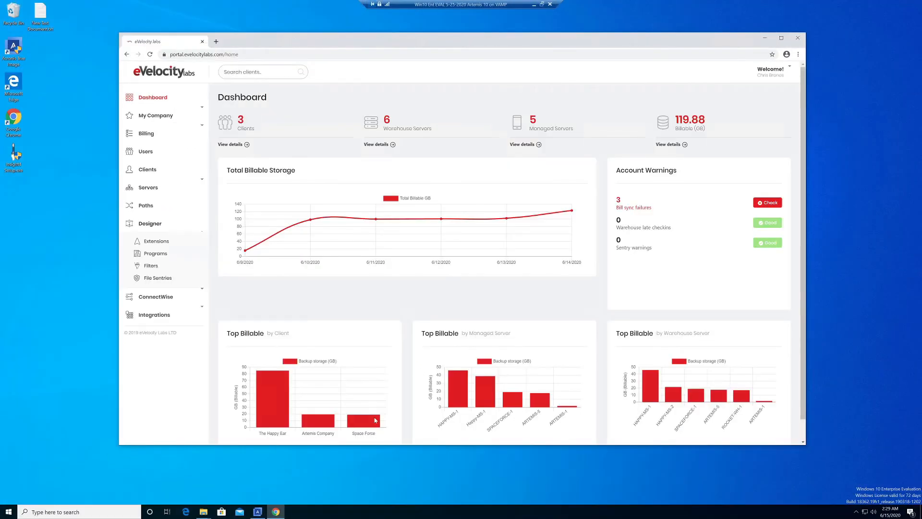
Step: Maximize the browser window and reload the dashboard to refresh its billable storage charts
mouse_move(308, 424)
left_click(781, 38)
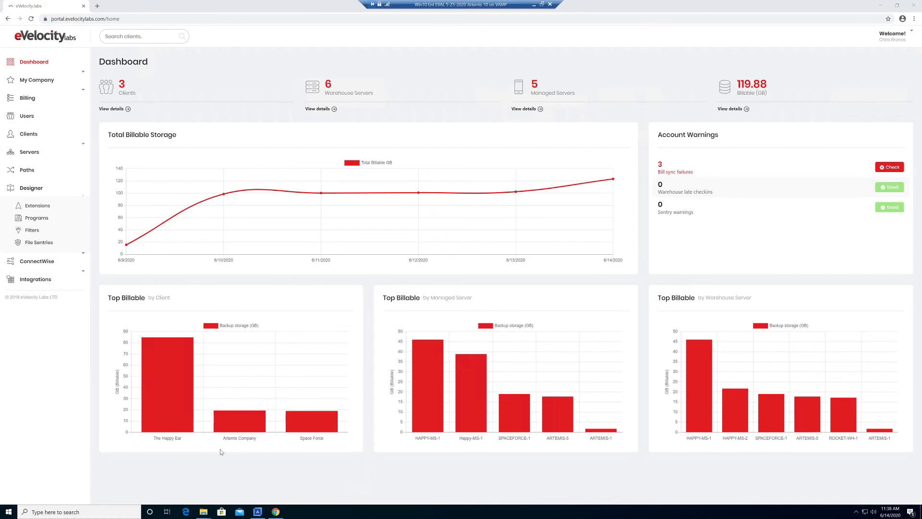
left_click(30, 19)
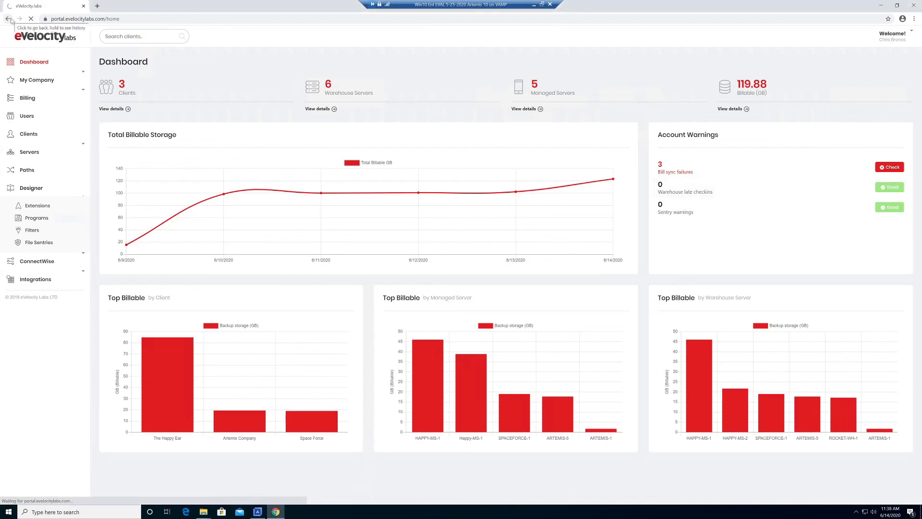